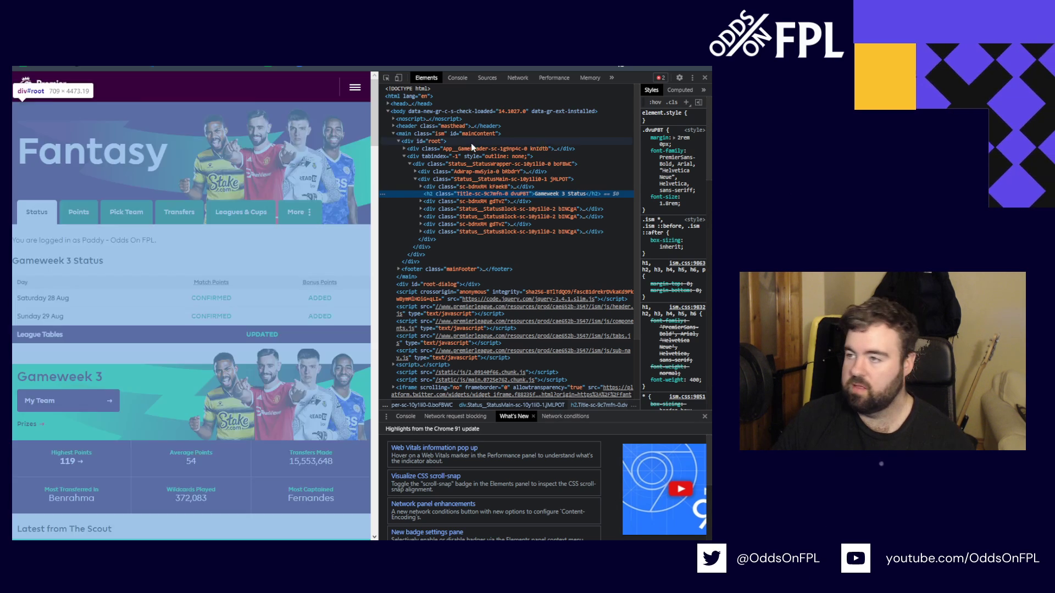
# Close the developer tools, view the Fantasy site's Points page and return to the Status page
pyautogui.click(705, 81)
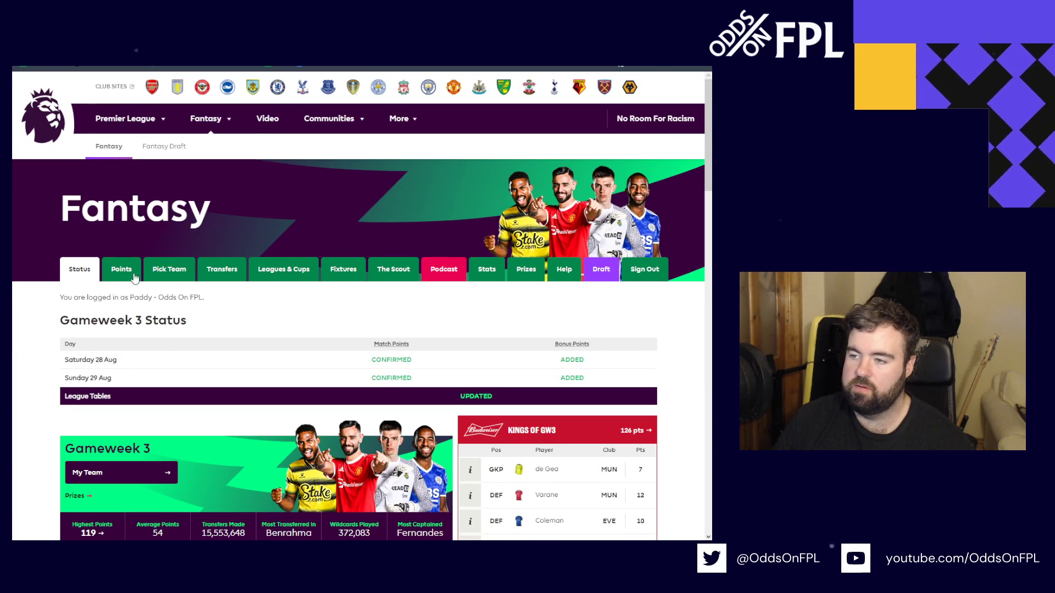
pyautogui.click(116, 271)
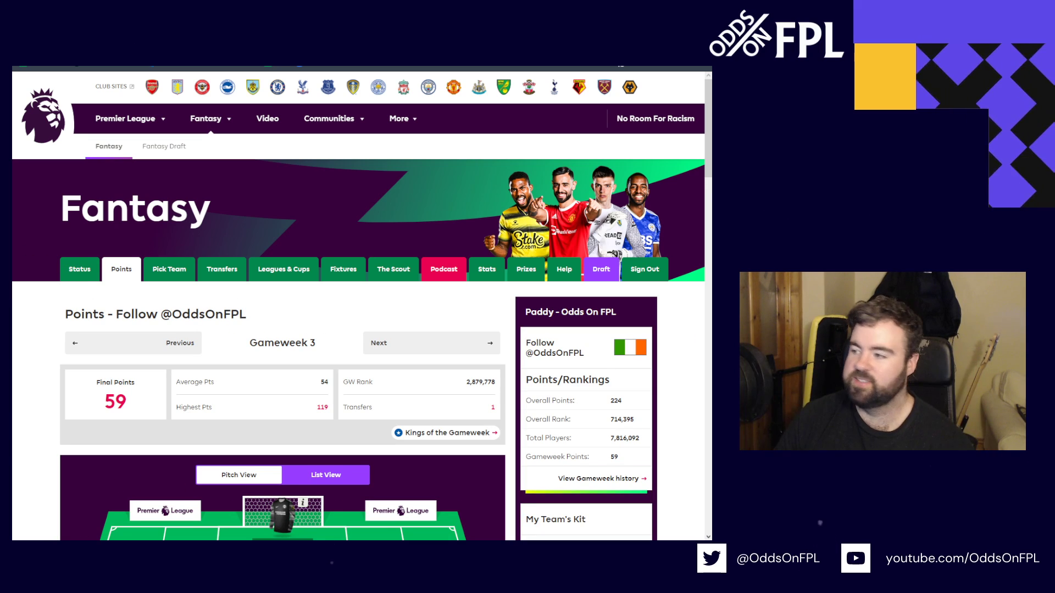
pyautogui.click(84, 277)
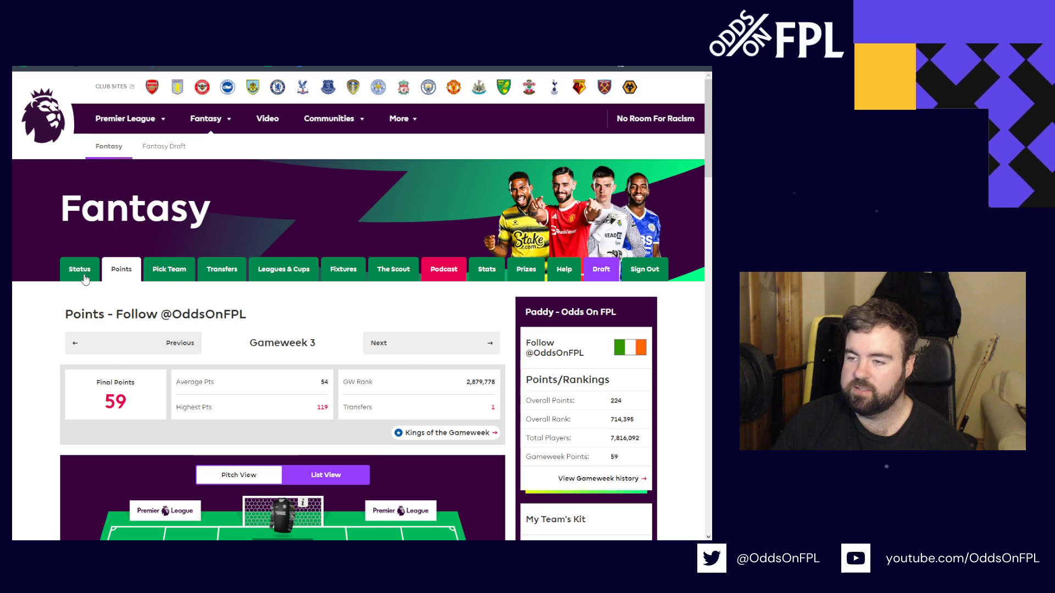
# Inspect the Gameweek 3 Status page and reload it to record all types of network requests
pyautogui.rightClick(276, 310)
pyautogui.click(305, 461)
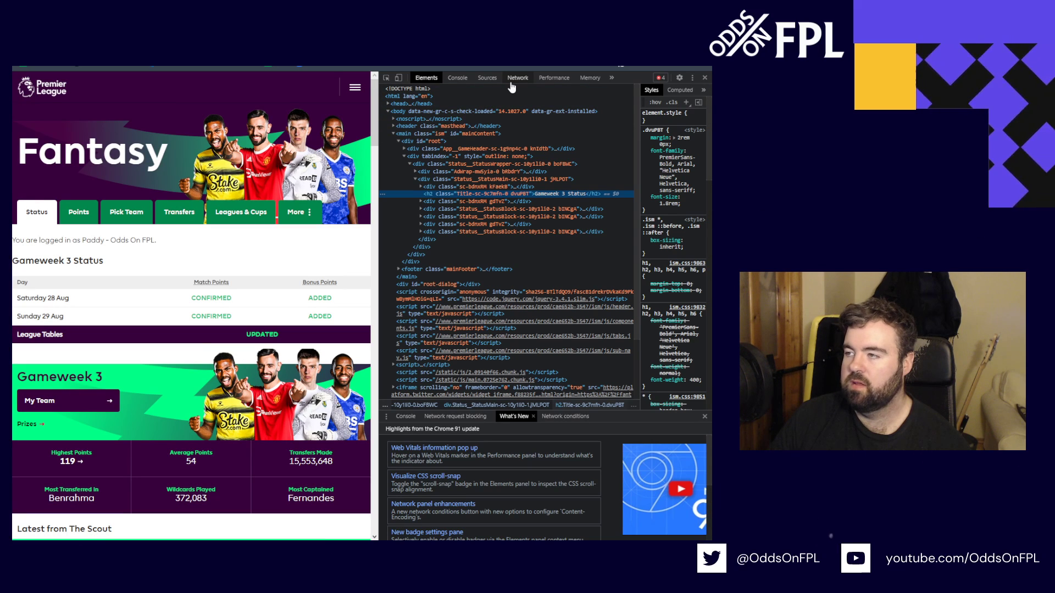
pyautogui.click(487, 81)
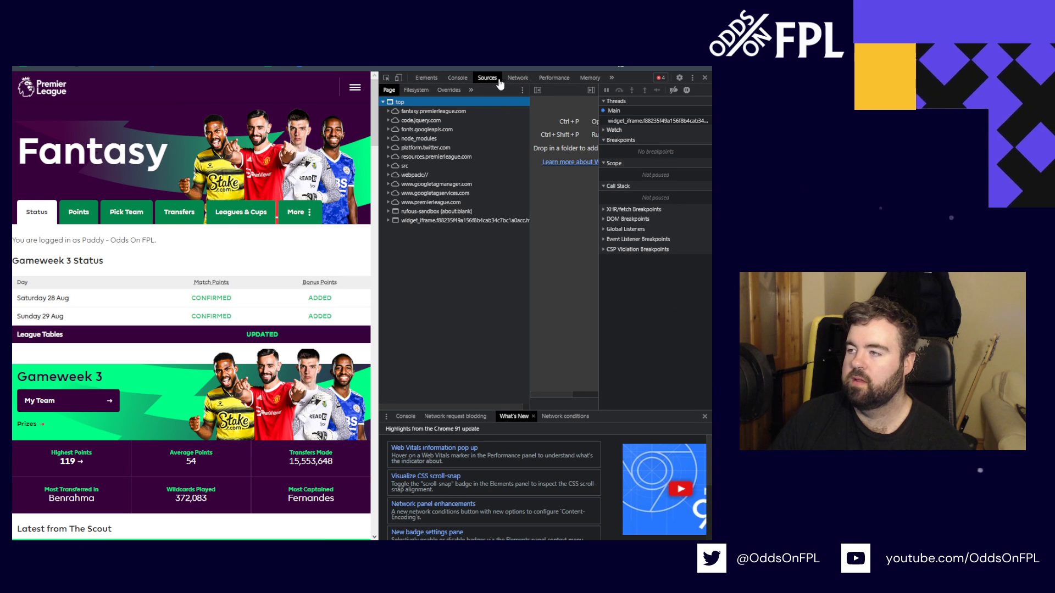
pyautogui.click(517, 78)
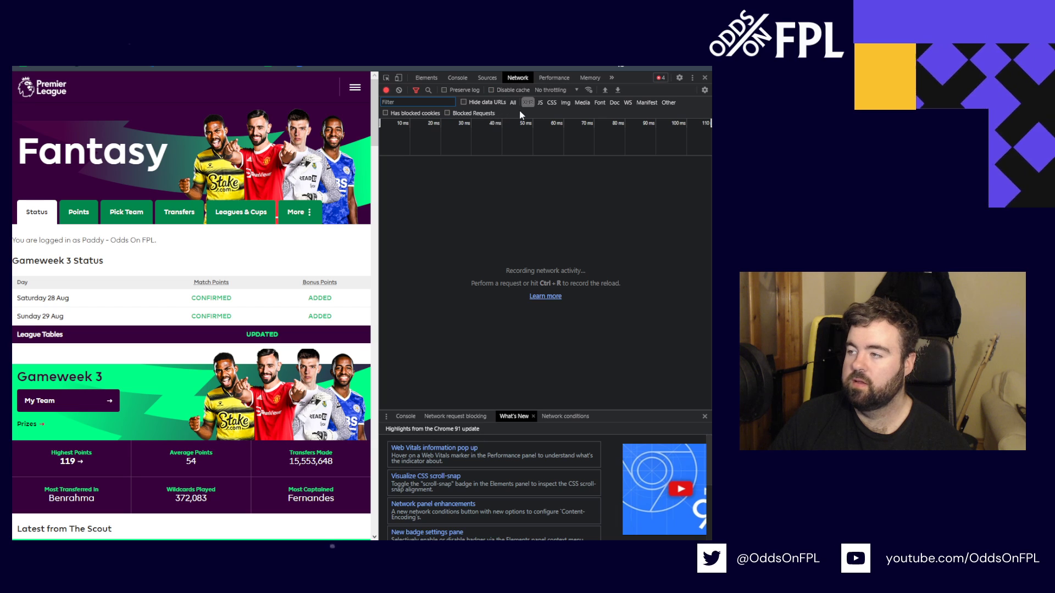
pyautogui.click(513, 103)
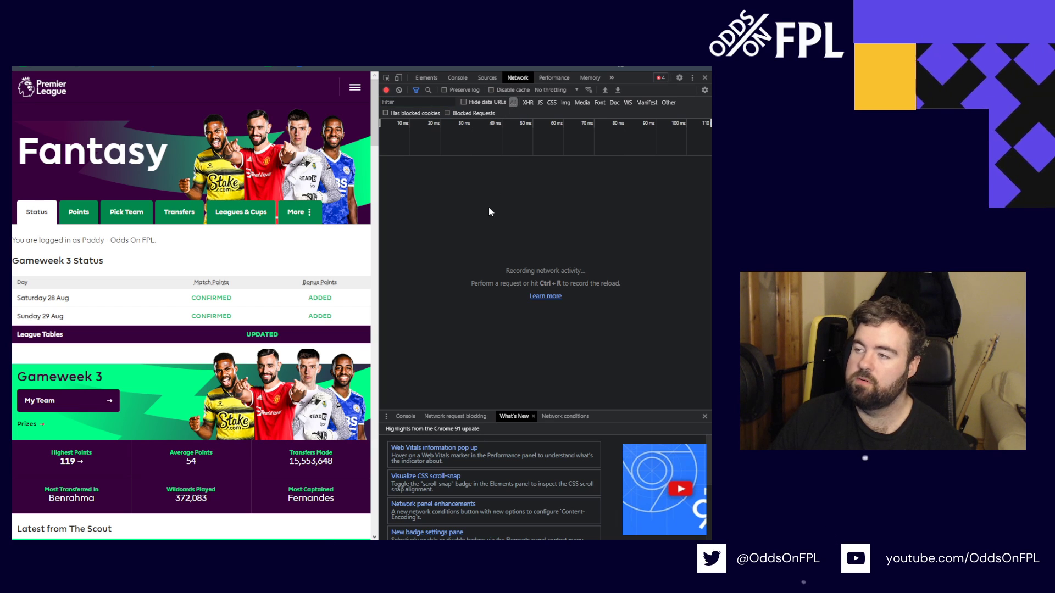
pyautogui.hotkey('ctrl', 'r')
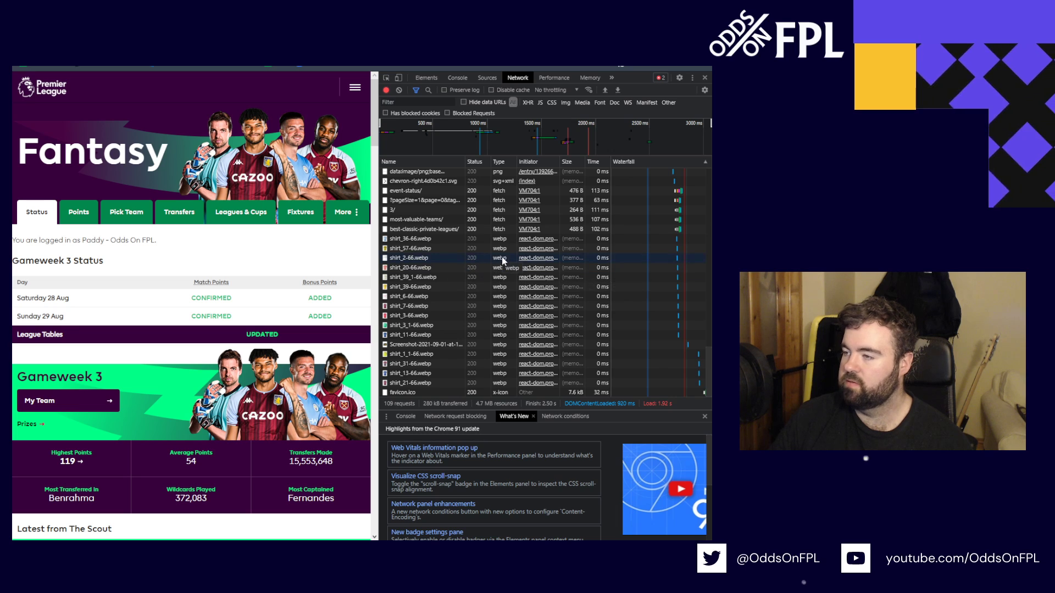
pyautogui.scroll(2, 495, 204)
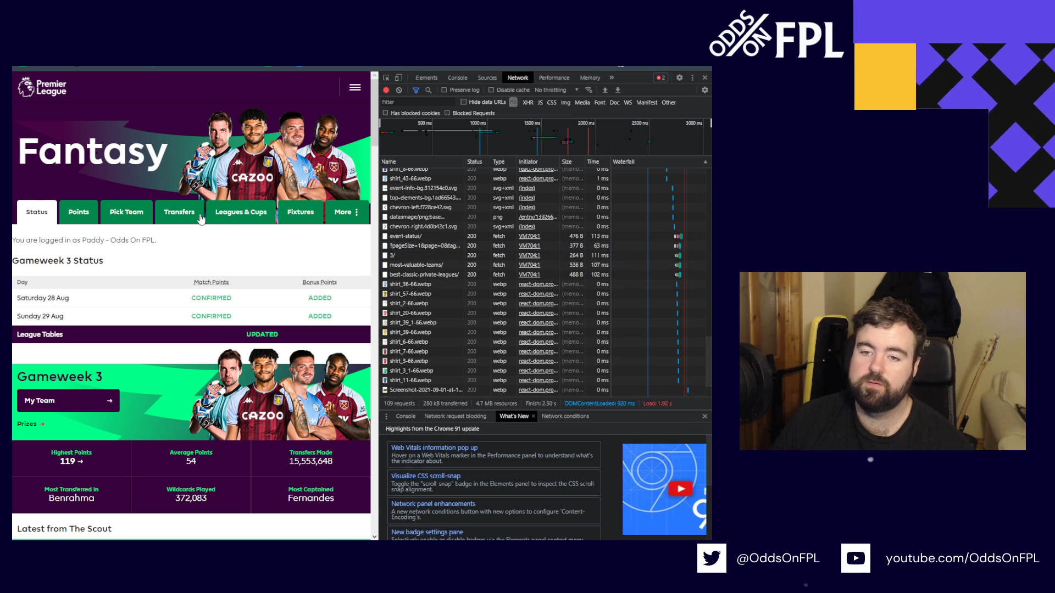
# Filter the network requests to XHR and open the bootstrap-static response separately to examine its raw JSON, starting with events
pyautogui.click(527, 103)
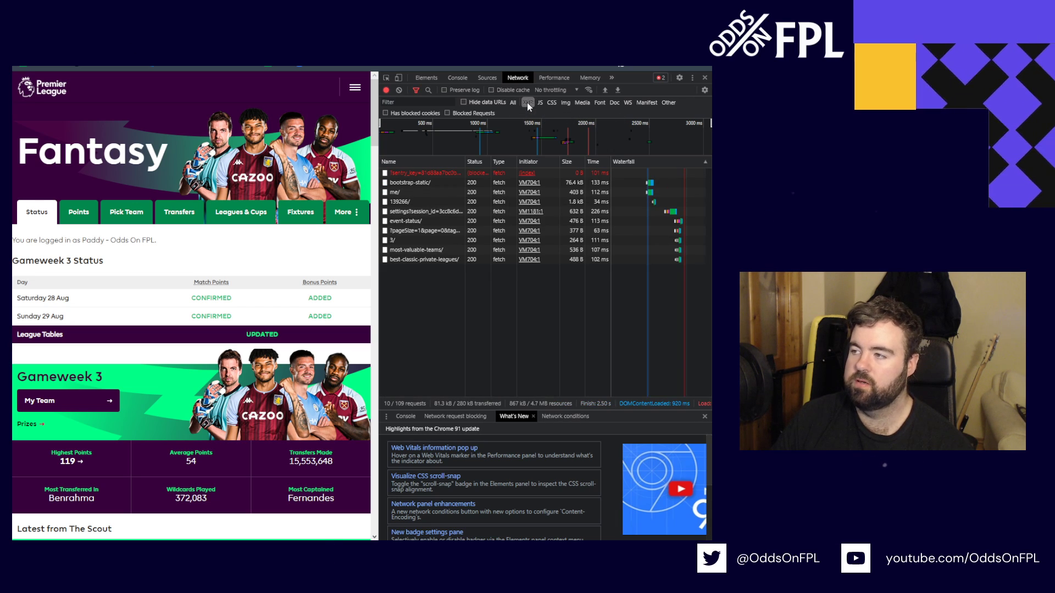
pyautogui.doubleClick(421, 184)
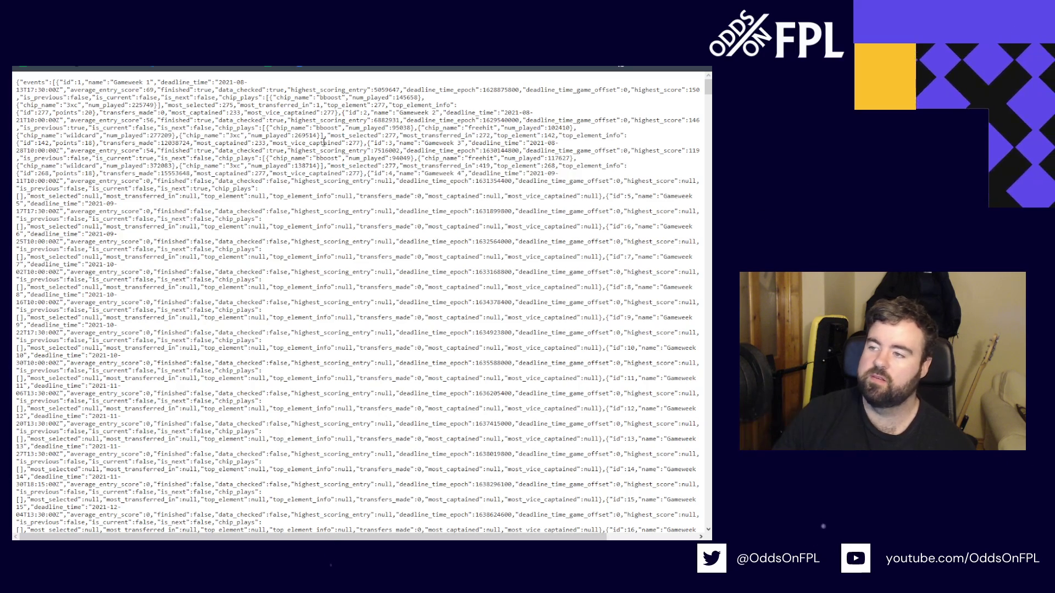
pyautogui.scroll(-5, 280, 254)
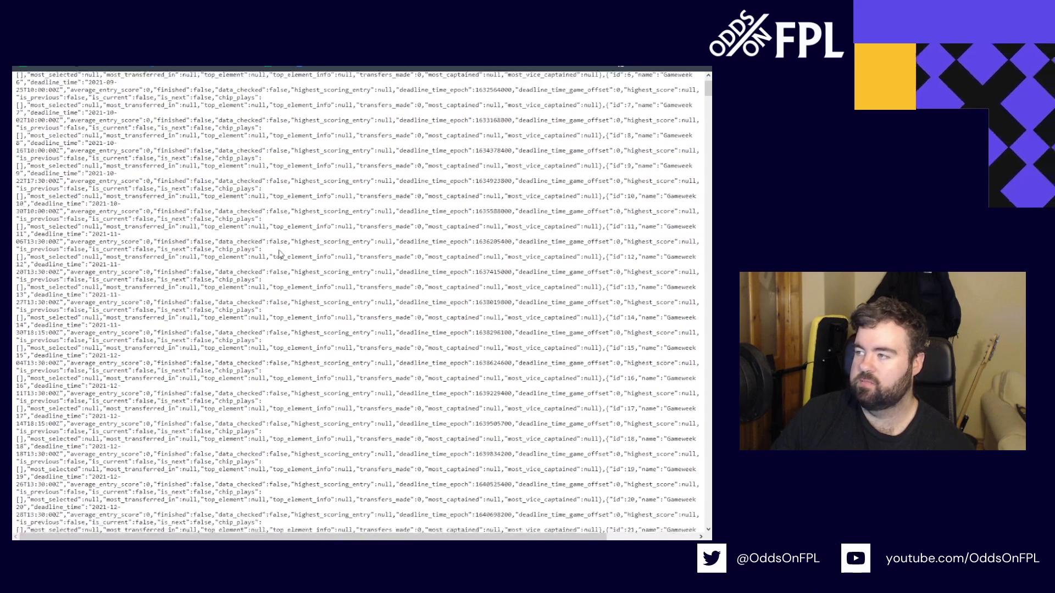
pyautogui.scroll(-5, 281, 255)
pyautogui.moveTo(708, 93)
pyautogui.mouseDown()
pyautogui.moveTo(708, 472)
pyautogui.moveTo(695, 88)
pyautogui.mouseUp()
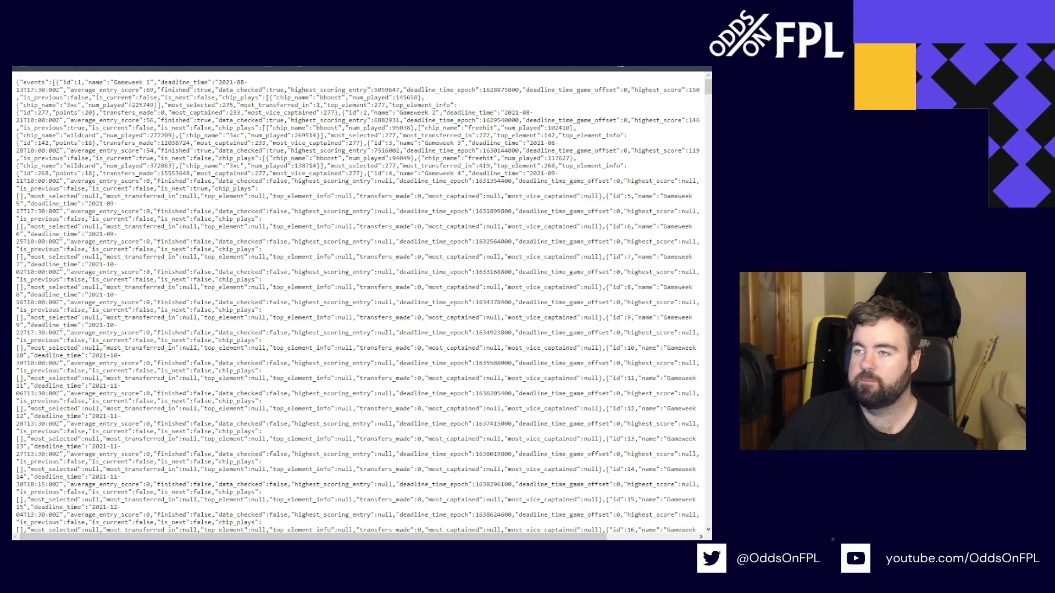
pyautogui.doubleClick(33, 81)
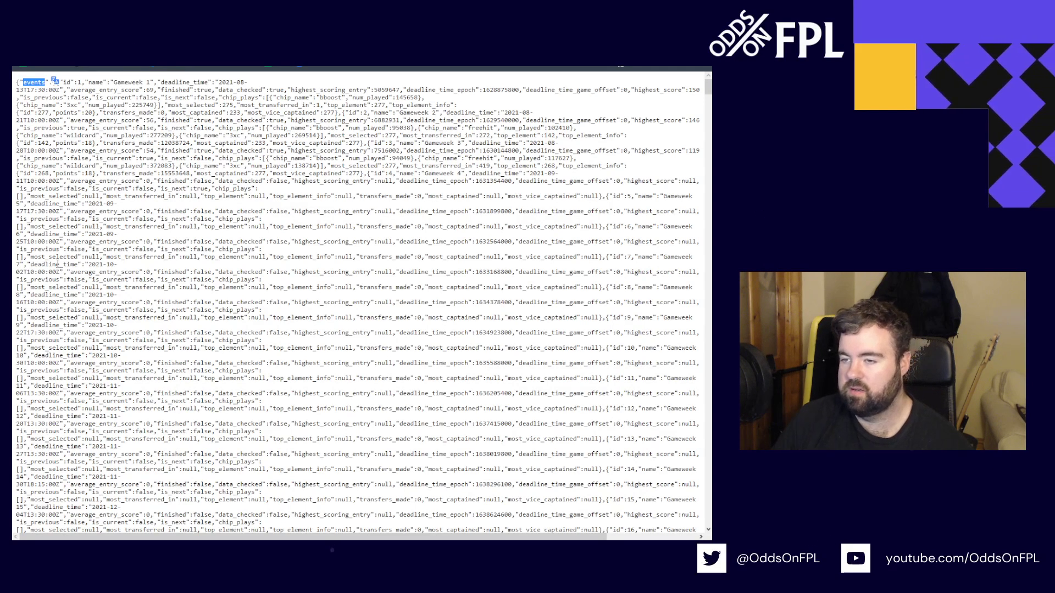
pyautogui.scroll(-2, 98, 221)
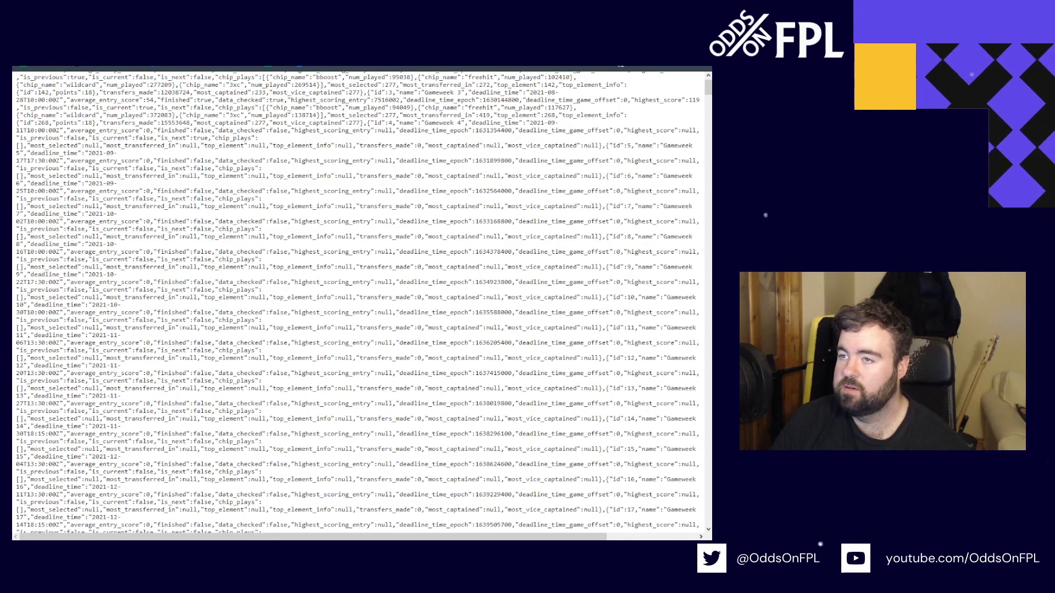
# Return to the bootstrap-static preview, examine the expanded events list and check the request's headers
pyautogui.hotkey('ctrl', 'shift', 'Tab')
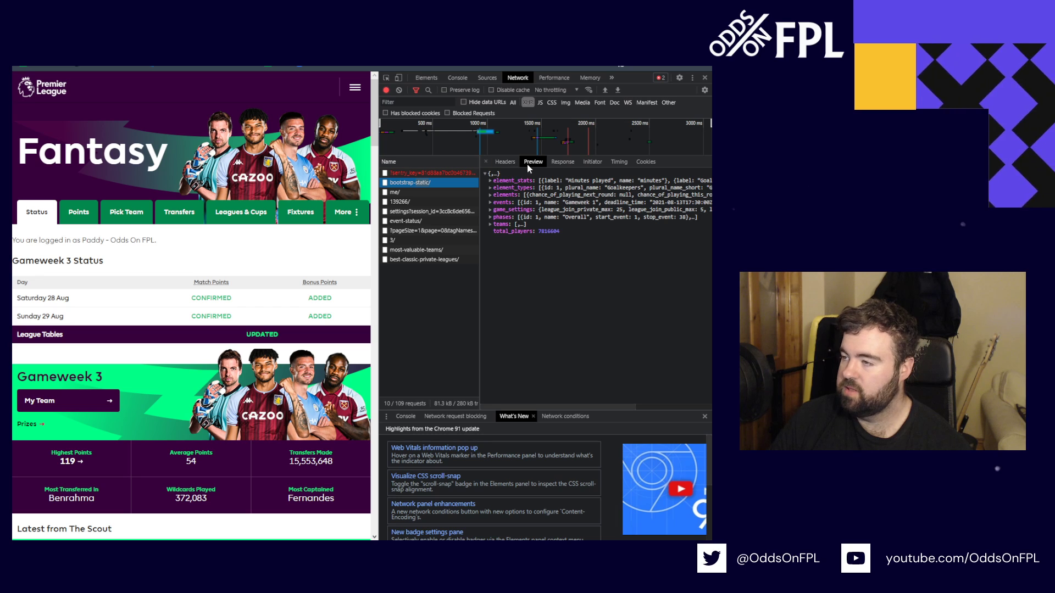
pyautogui.click(490, 203)
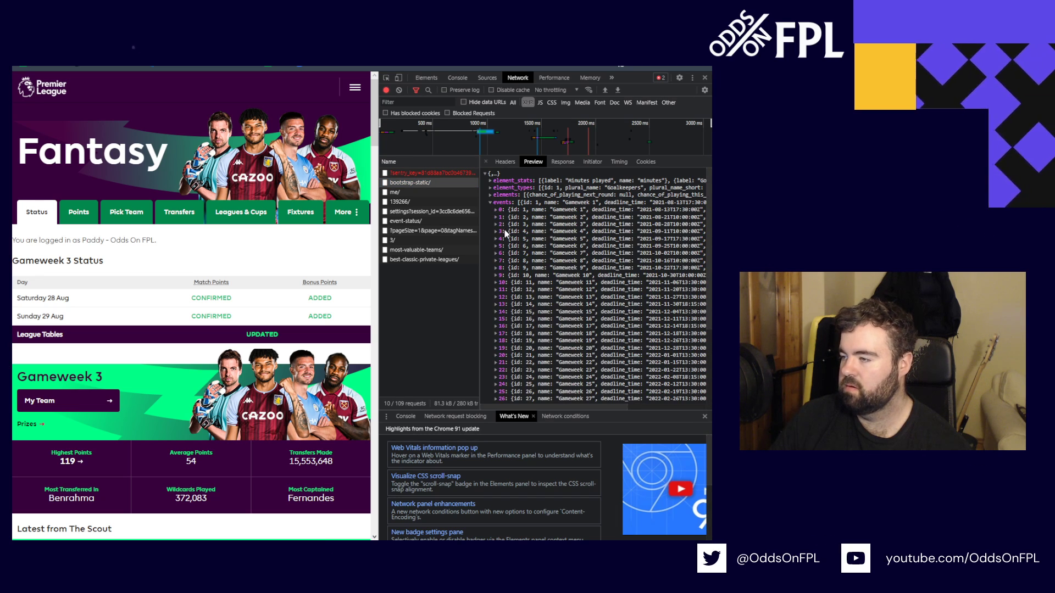
pyautogui.scroll(-3, 545, 279)
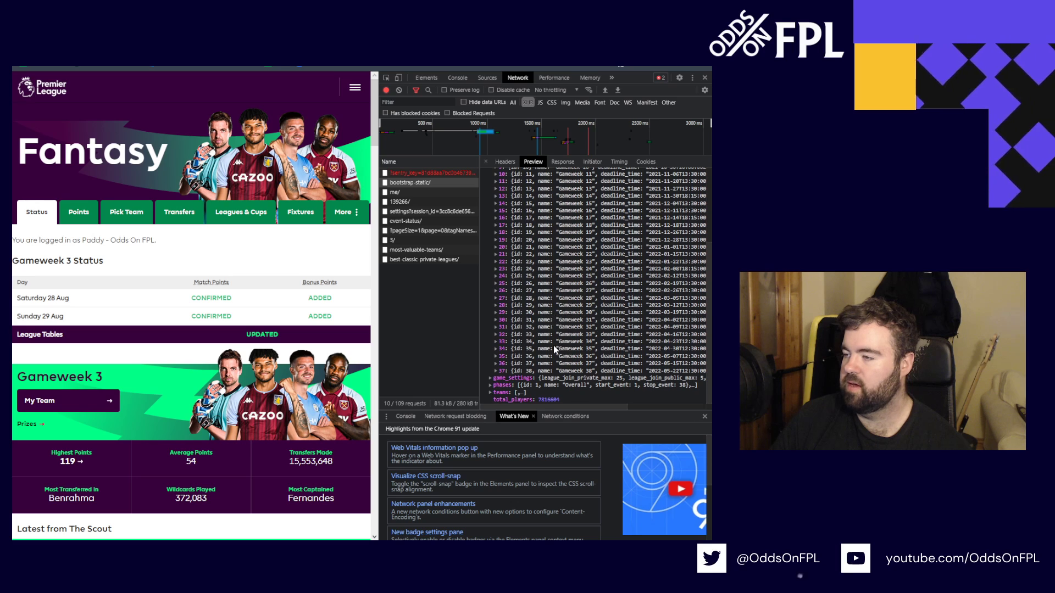
pyautogui.scroll(1, 556, 342)
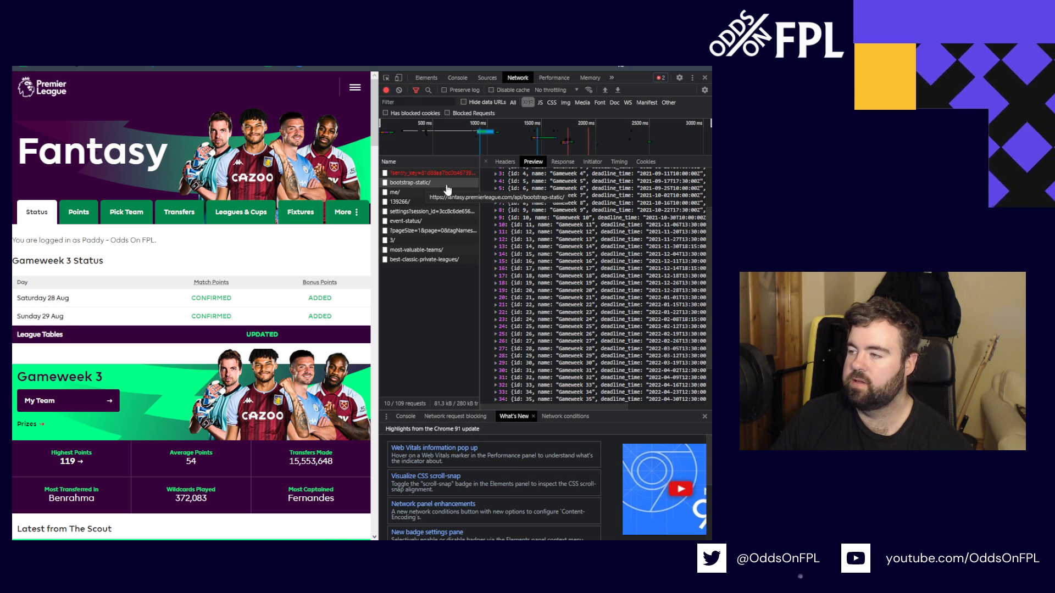
pyautogui.click(502, 162)
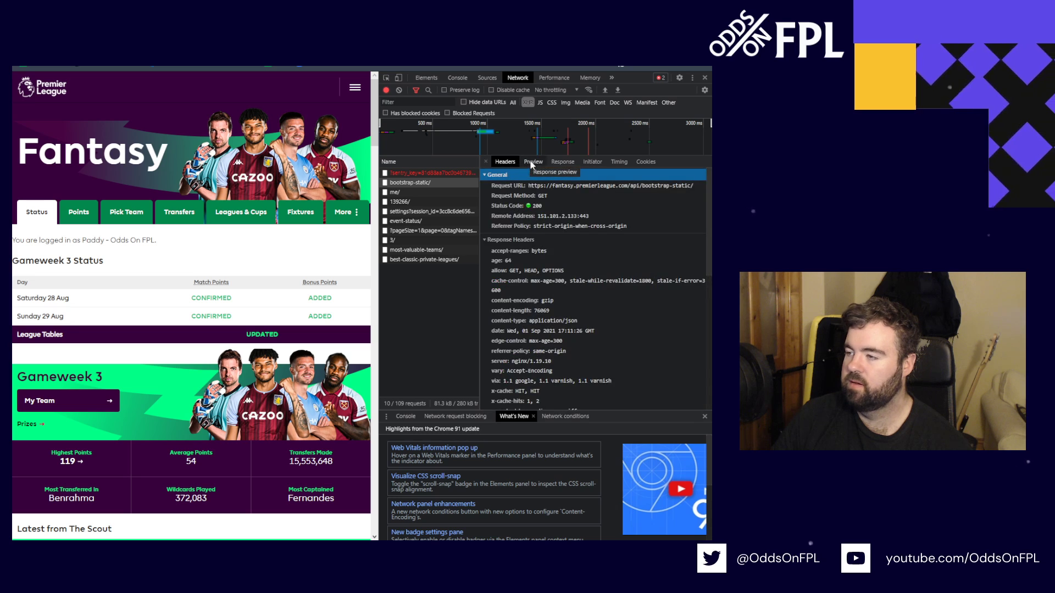
pyautogui.click(533, 161)
pyautogui.scroll(3, 501, 234)
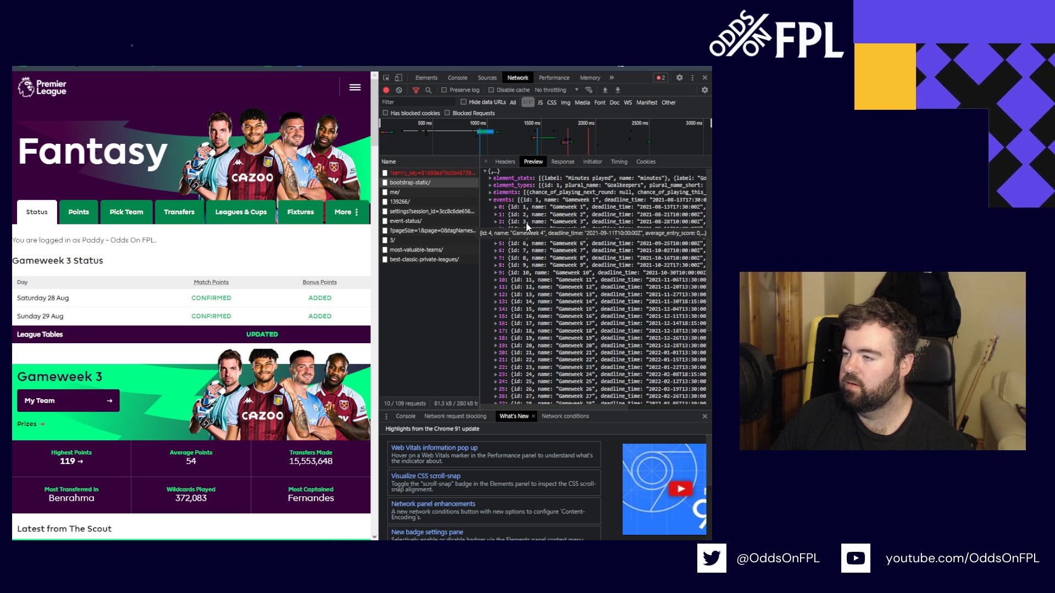
# Collapse the events list and examine the game_settings, phases, teams and elements groups of the bootstrap-static response
pyautogui.click(490, 203)
pyautogui.click(490, 210)
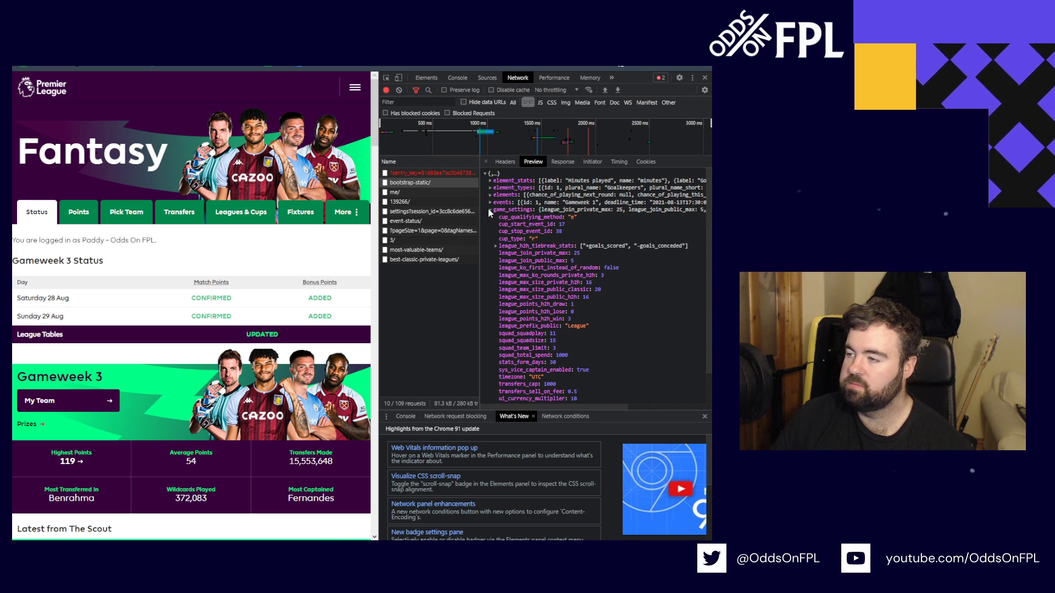
pyautogui.click(490, 210)
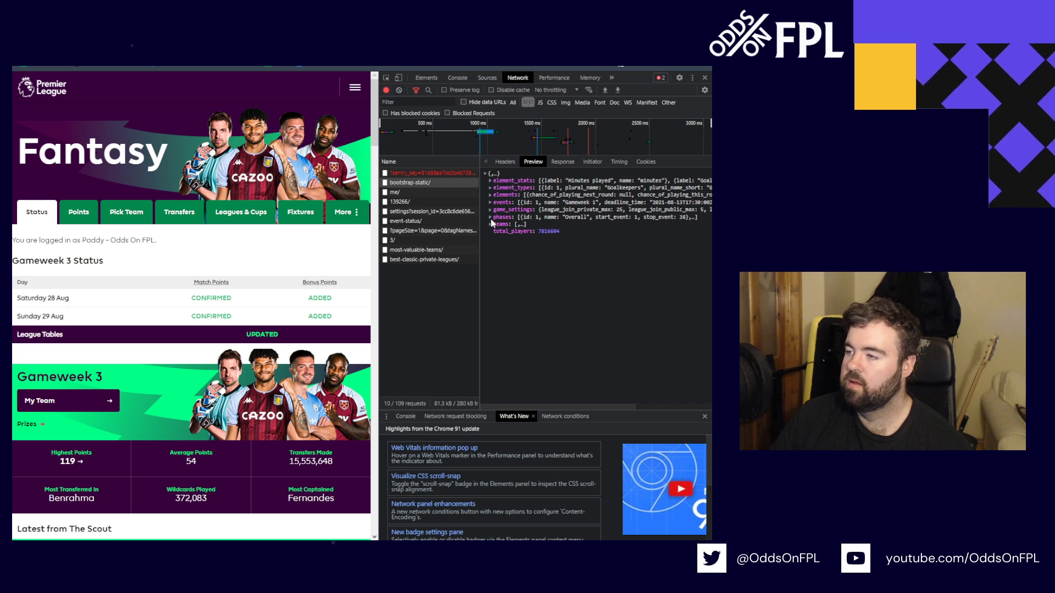
pyautogui.click(490, 218)
pyautogui.click(490, 219)
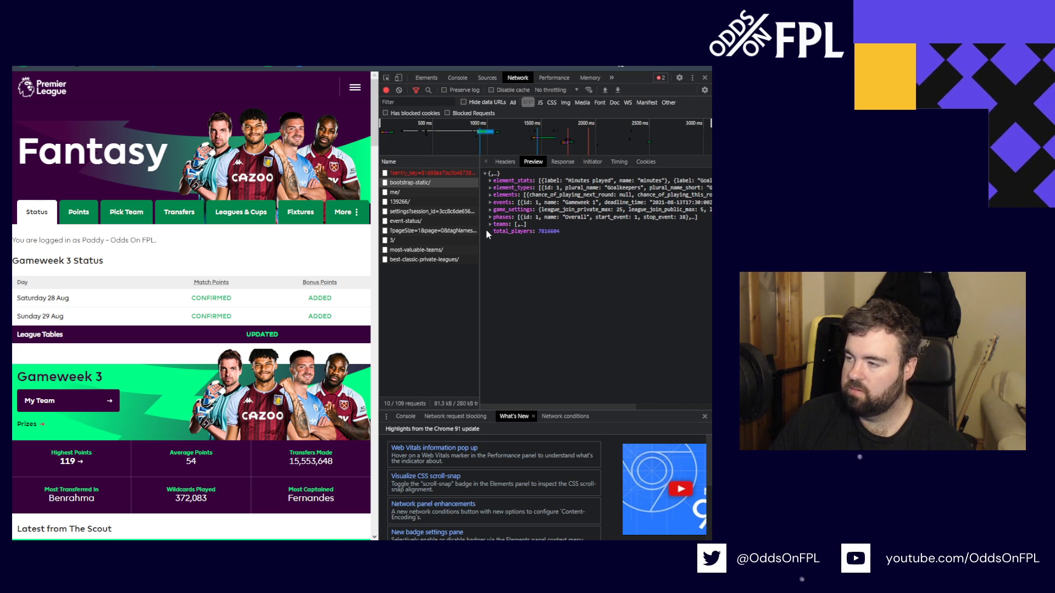
pyautogui.click(490, 225)
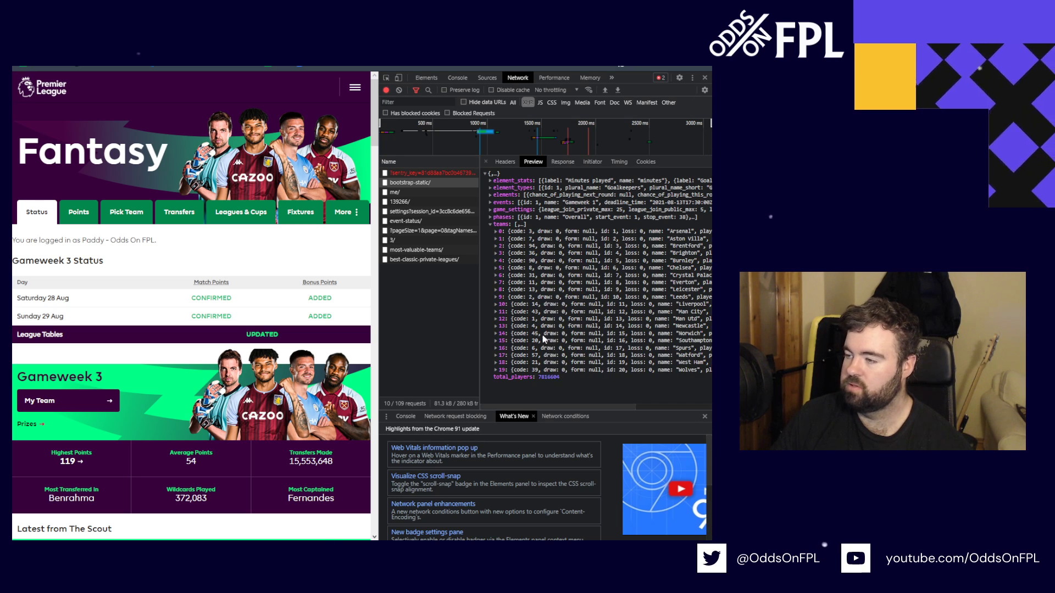
pyautogui.click(490, 197)
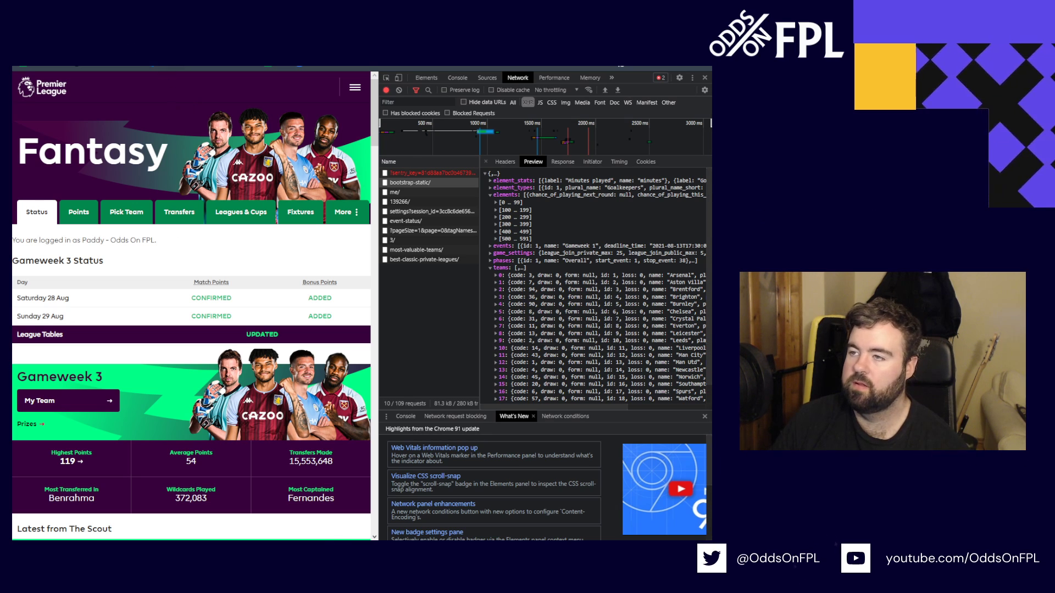
# Switch to the Google Sheets spreadsheet, open its script editor and delete the default myFunction code from Code.gs
pyautogui.hotkey('ctrl', 'Tab')
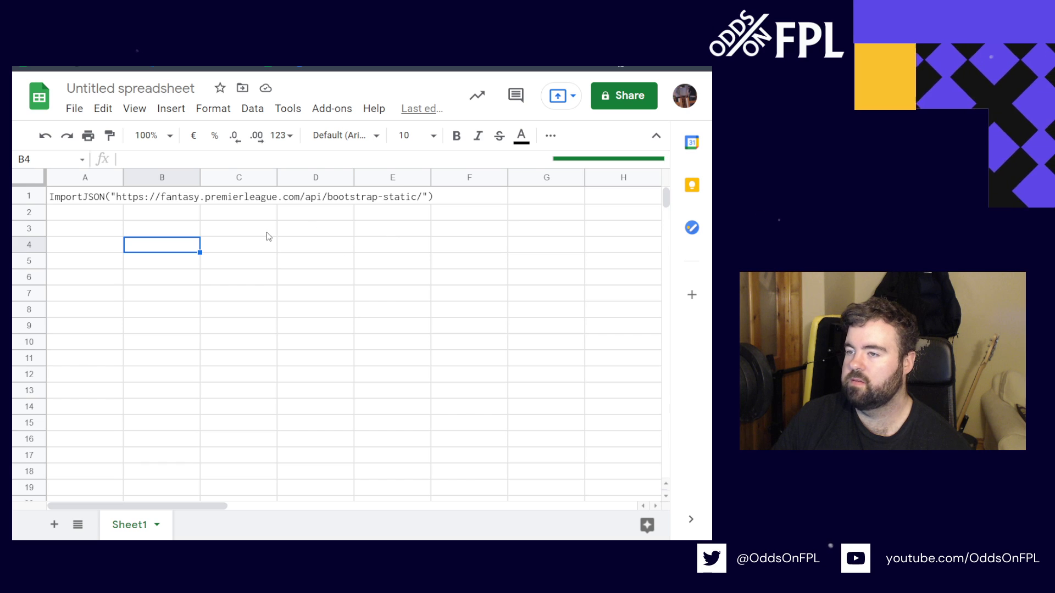
pyautogui.click(101, 201)
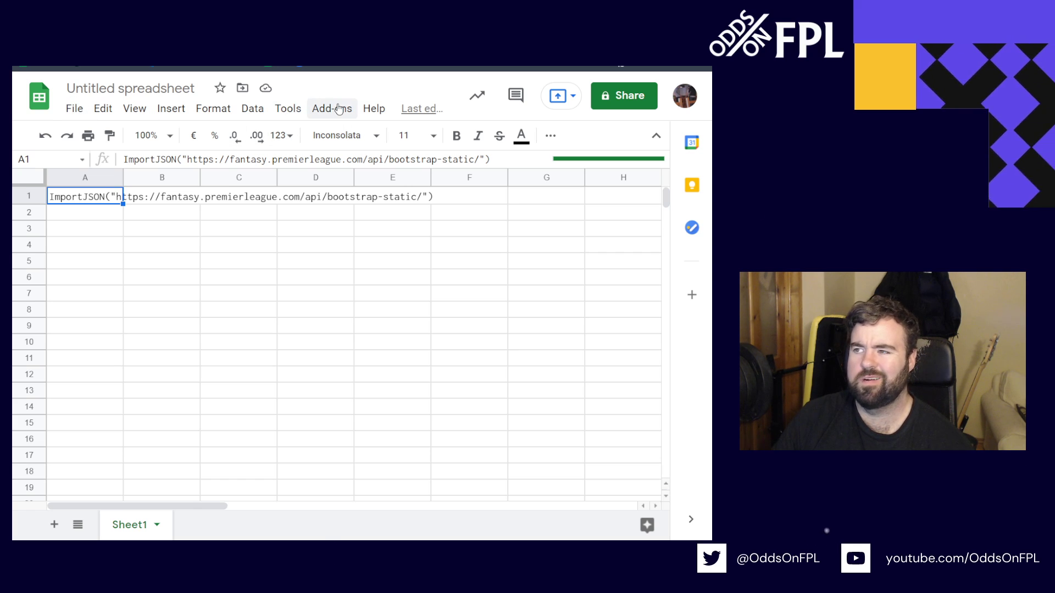
pyautogui.click(294, 109)
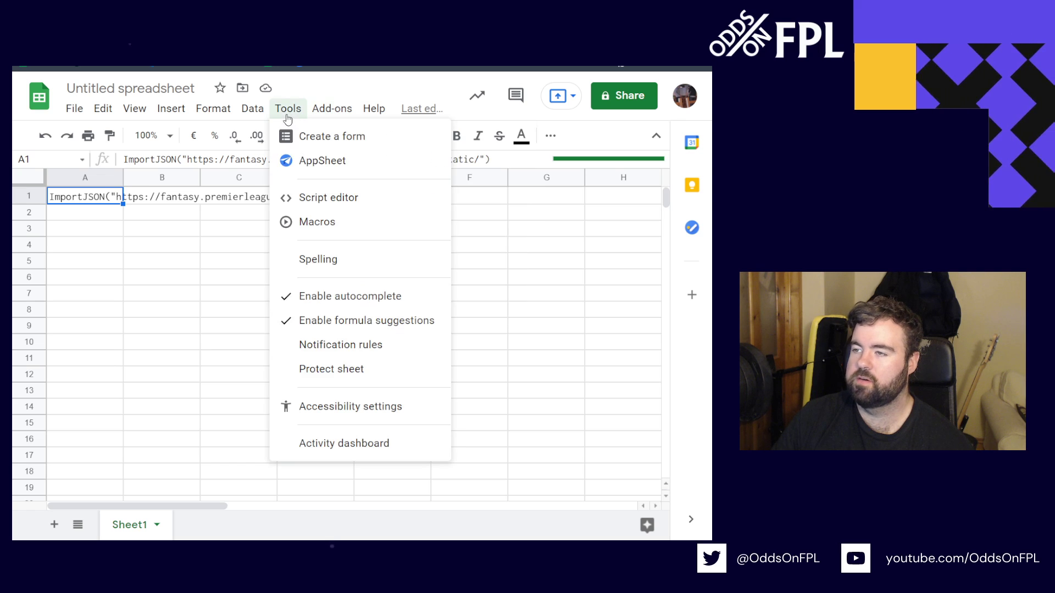
pyautogui.click(318, 198)
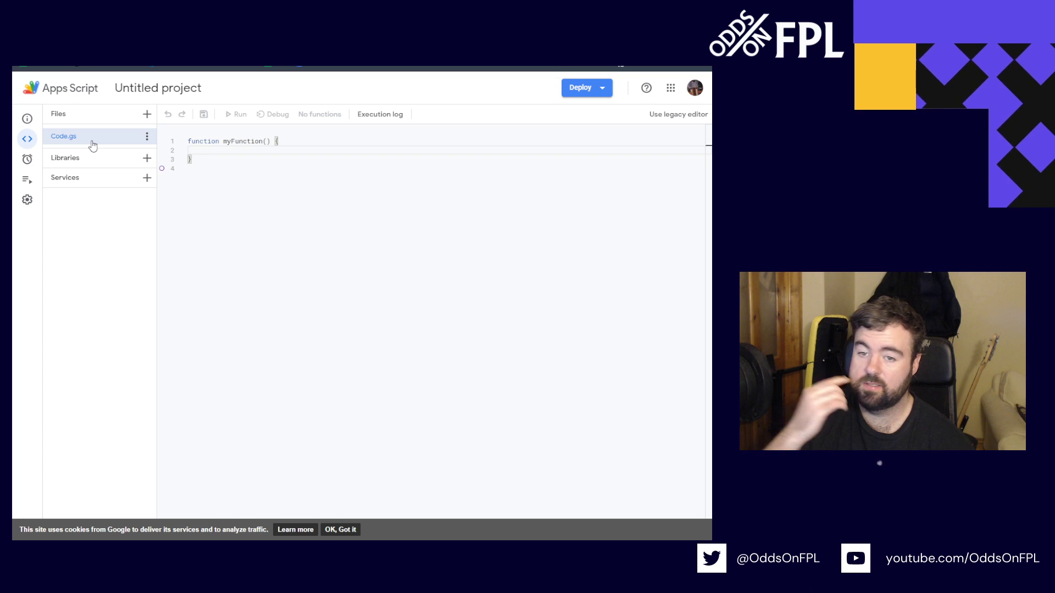
pyautogui.moveTo(337, 231); pyautogui.dragTo(185, 144)
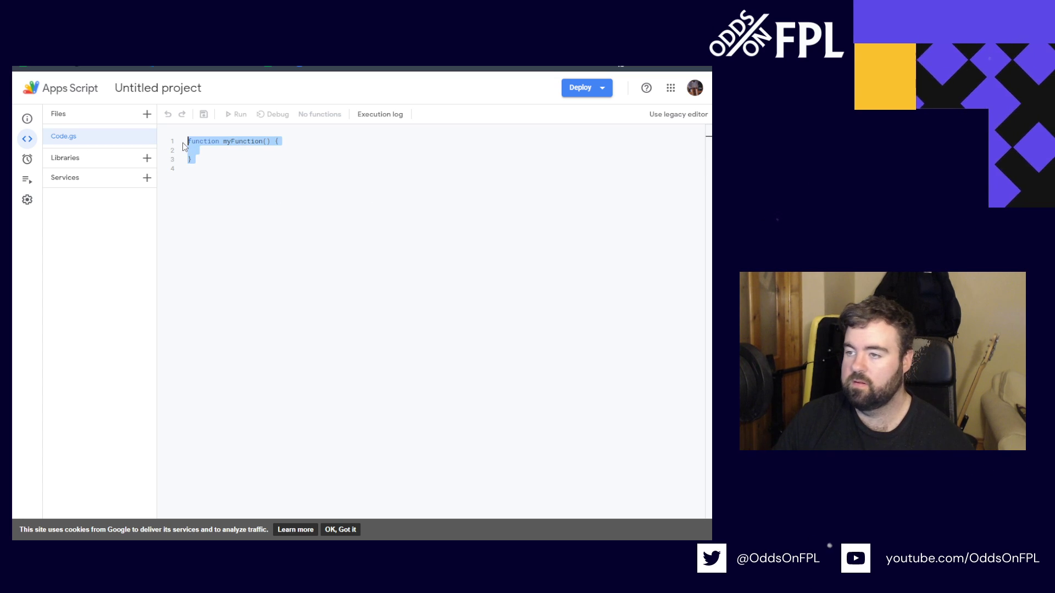
pyautogui.press('BackSpace')
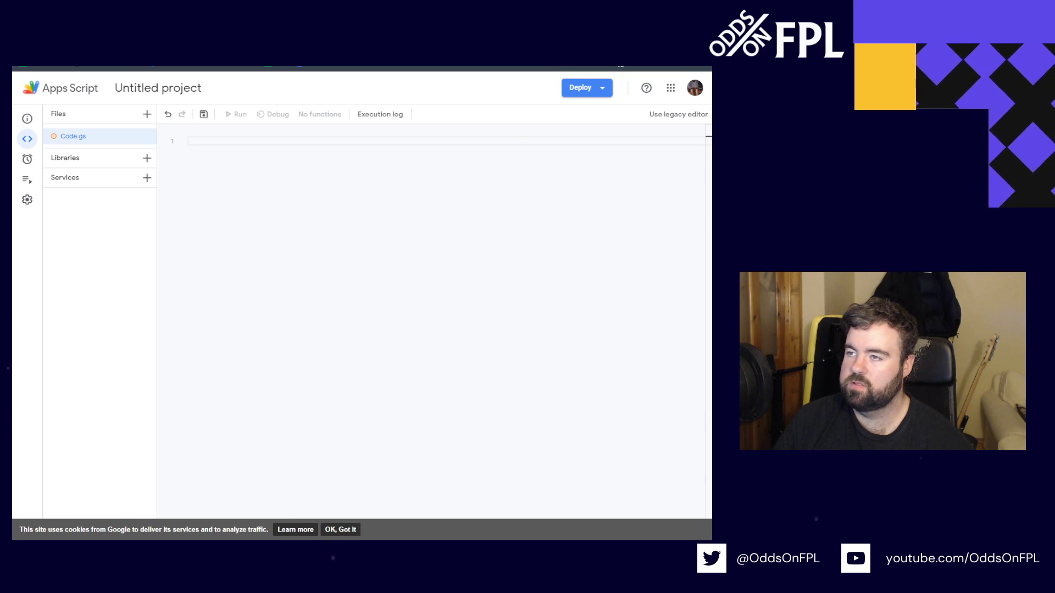
# Copy the function name ImportJSON from the formula text in cell A1 and rename the Code.gs script file to ImportJSON
pyautogui.click(264, 67)
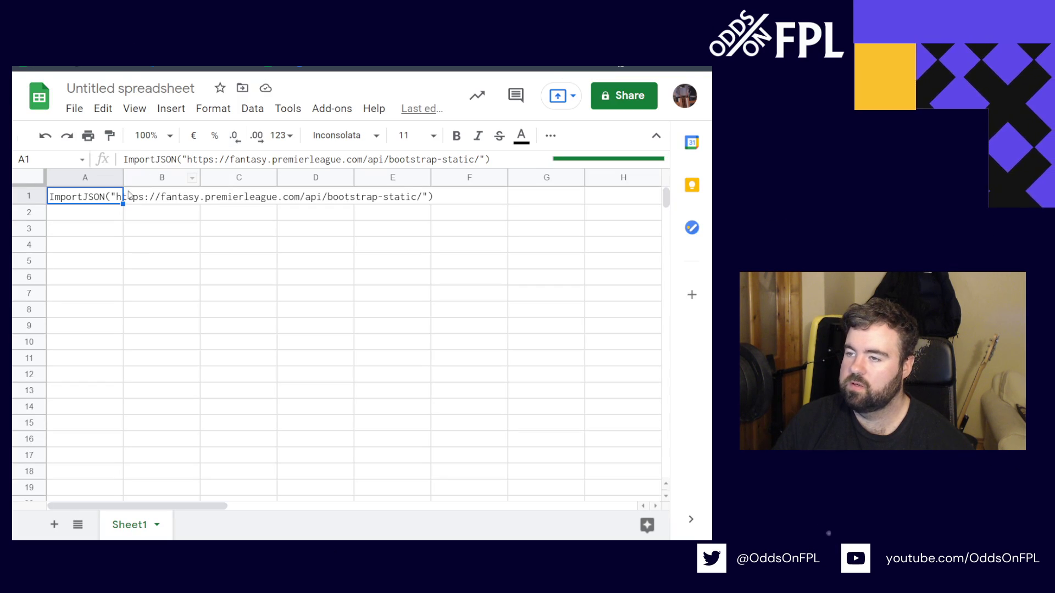
pyautogui.doubleClick(174, 159)
pyautogui.hotkey('ctrl', 'c')
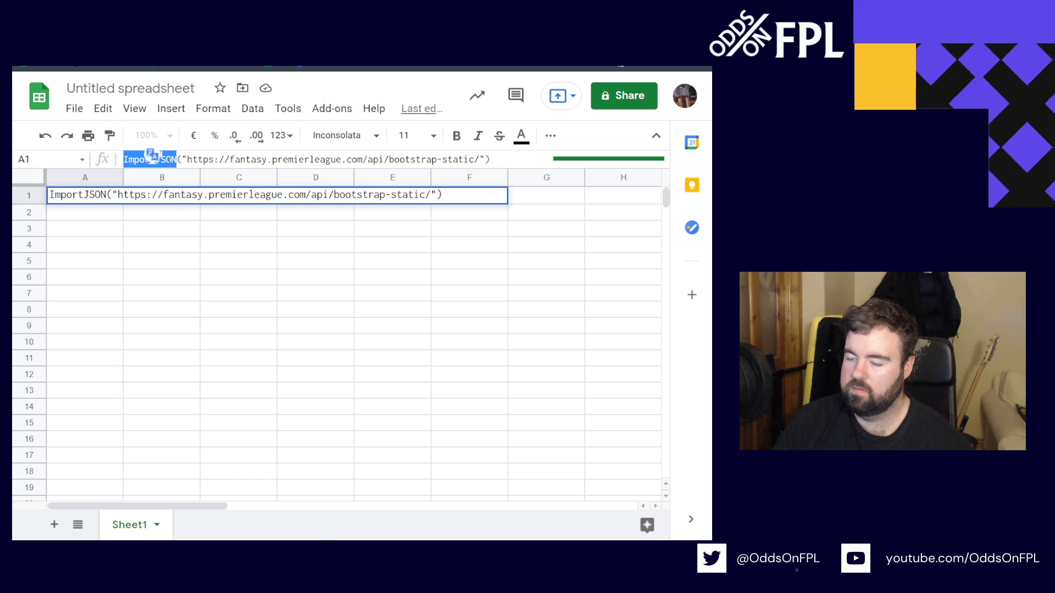
pyautogui.click(319, 67)
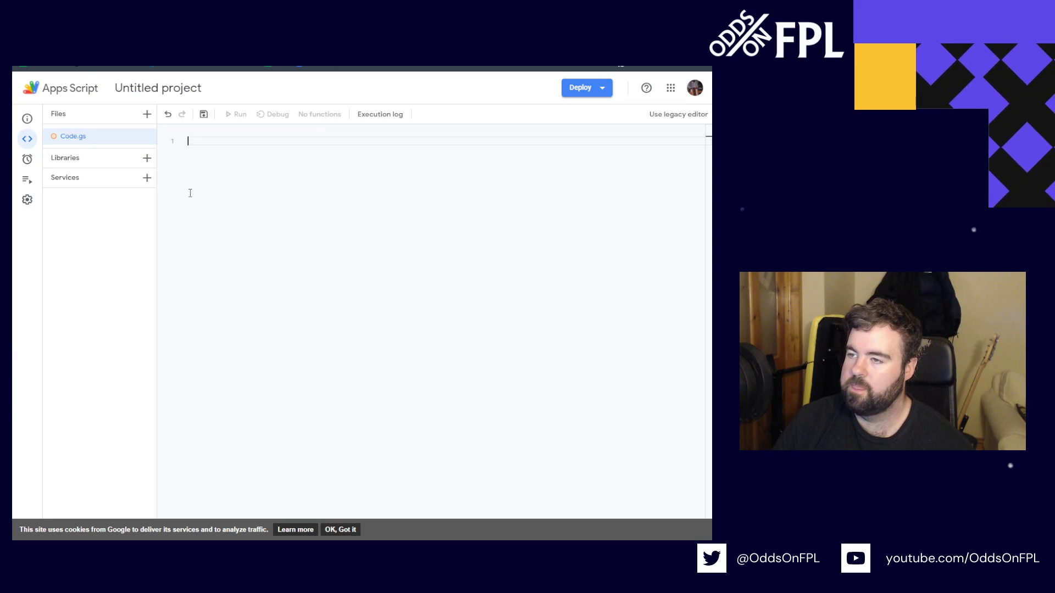
pyautogui.hotkey('ctrl', 'v')
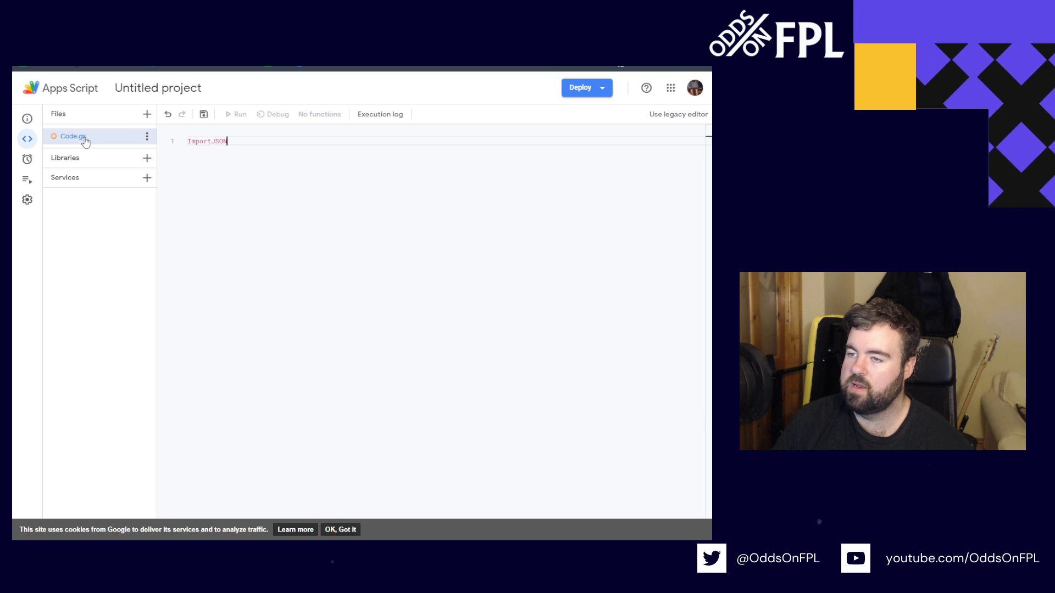
pyautogui.click(147, 136)
pyautogui.click(152, 159)
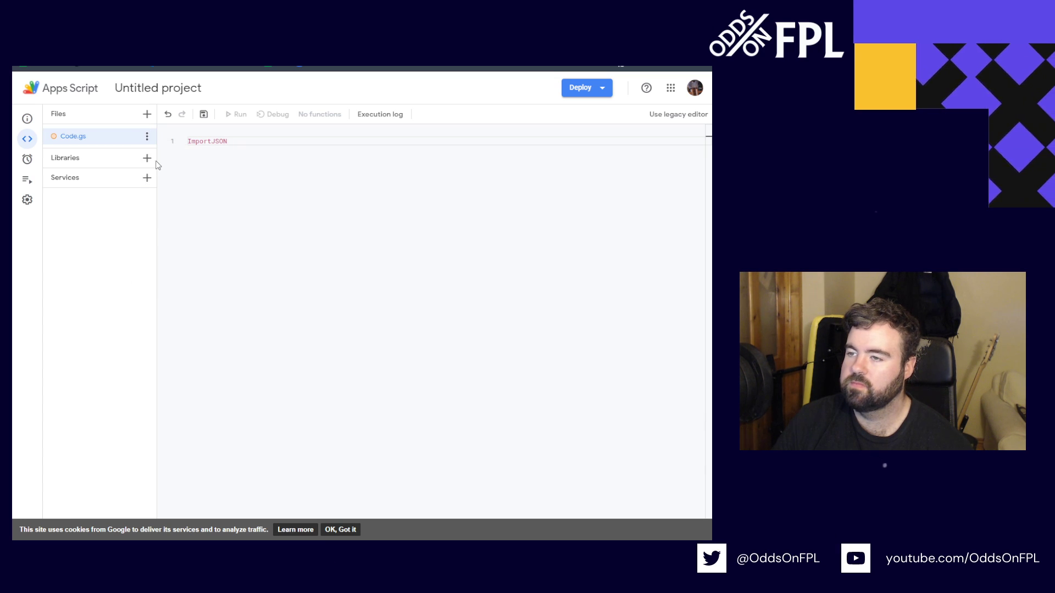
pyautogui.hotkey('ctrl', 'v')
pyautogui.press('Return')
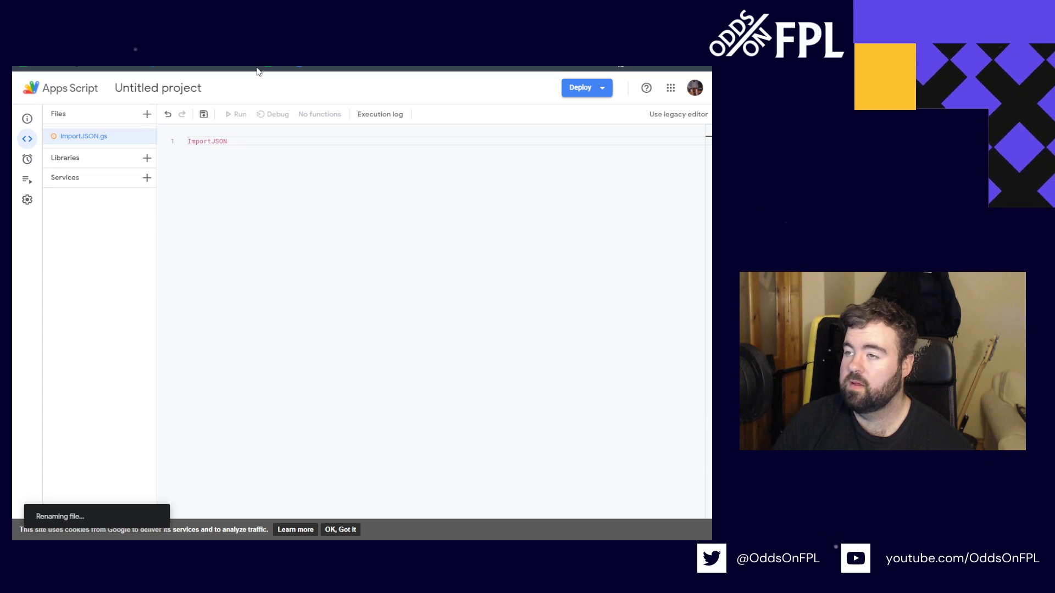
# Switch to the ImportJSON Google Sheets script on Pastebin and look through its code
pyautogui.hotkey('ctrl', 'Tab')
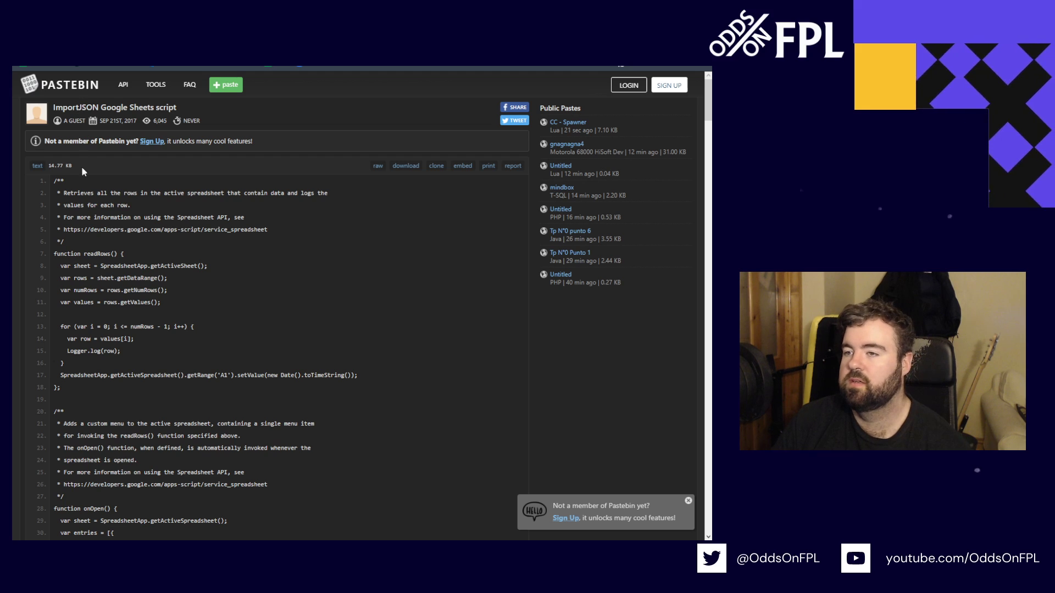
pyautogui.moveTo(54, 186); pyautogui.dragTo(272, 383)
pyautogui.scroll(-4, 270, 411)
pyautogui.scroll(-12, 270, 401)
pyautogui.click(273, 381)
pyautogui.scroll(-10, 307, 406)
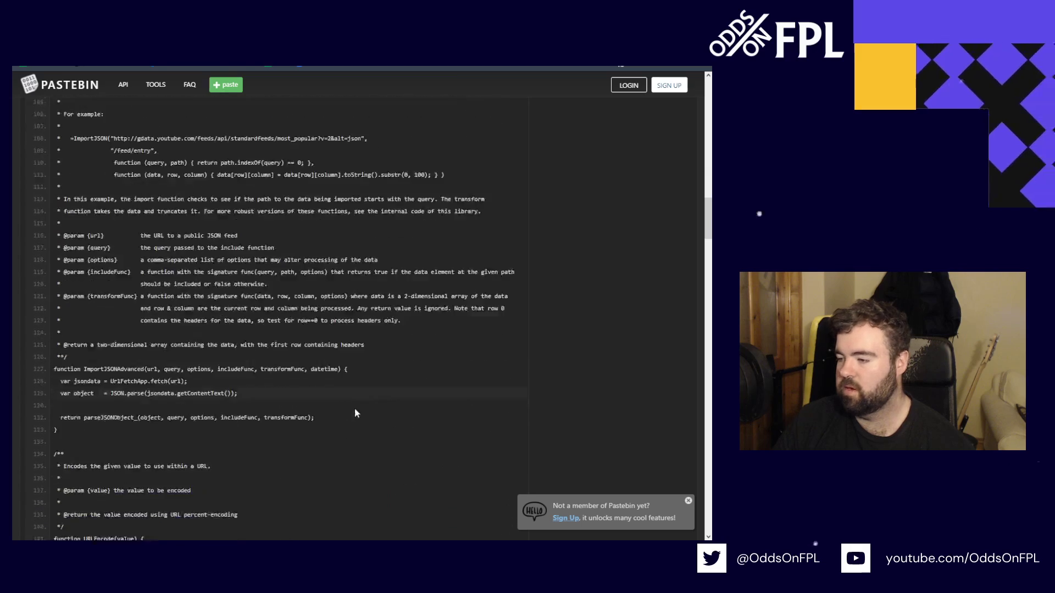
pyautogui.scroll(-10, 250, 437)
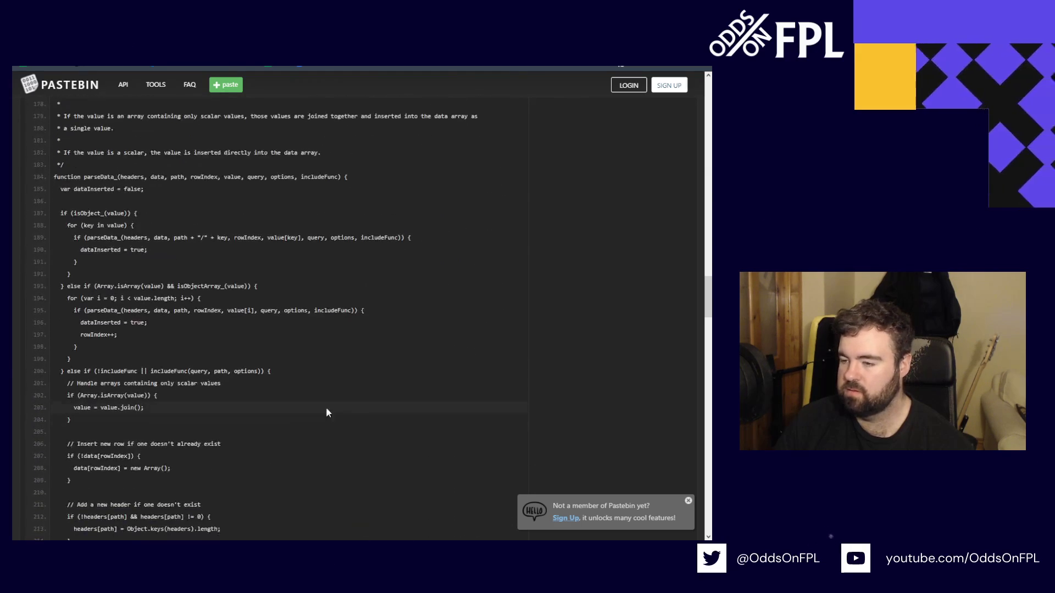
pyautogui.scroll(20, 405, 432)
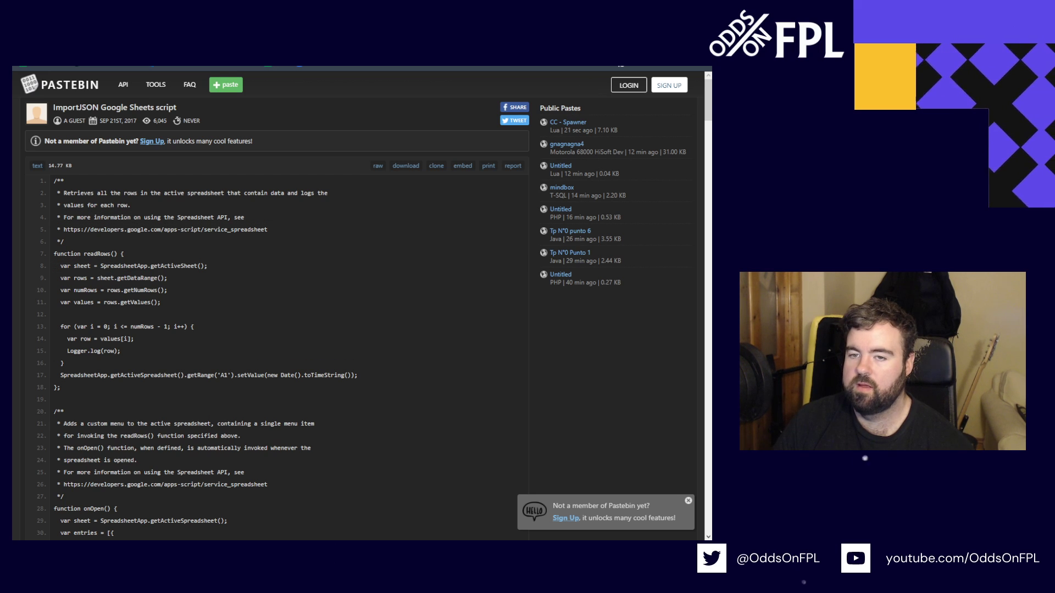
# Return to Apps Script, replace everything in ImportJSON.gs with the copied Pastebin script and dismiss the cookie notice
pyautogui.hotkey('ctrl', 'shift', 'Tab')
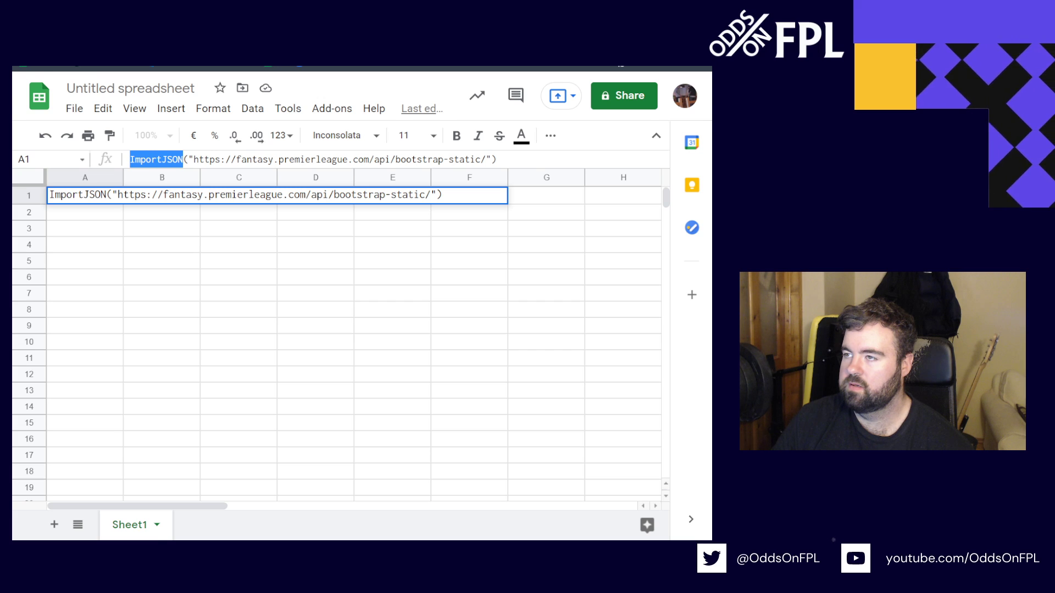
pyautogui.hotkey('ctrl', 'Tab')
pyautogui.click(247, 164)
pyautogui.hotkey('ctrl', 'a')
pyautogui.hotkey('ctrl', 'v')
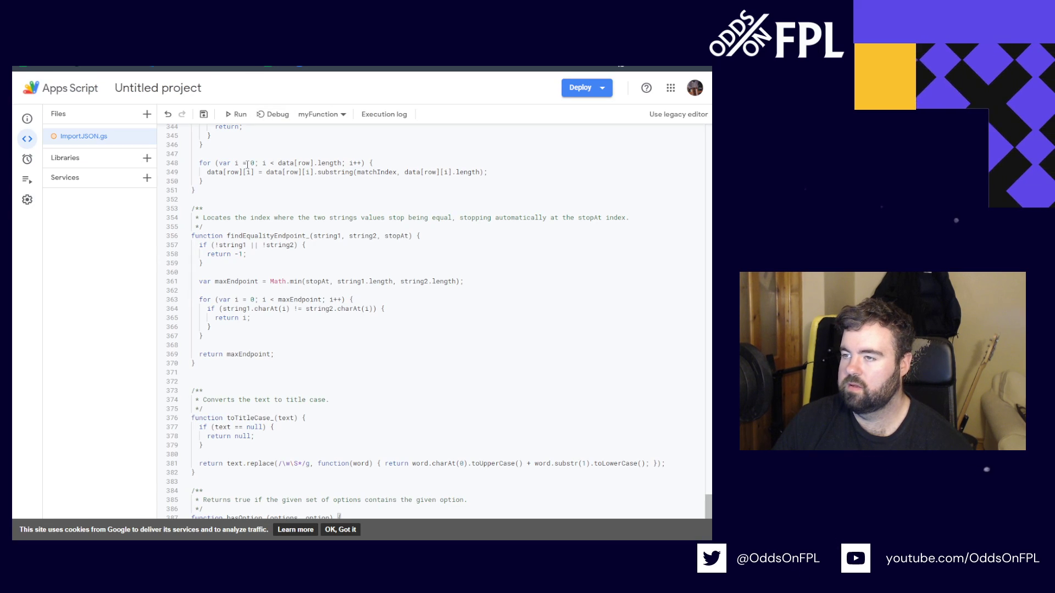
pyautogui.click(340, 530)
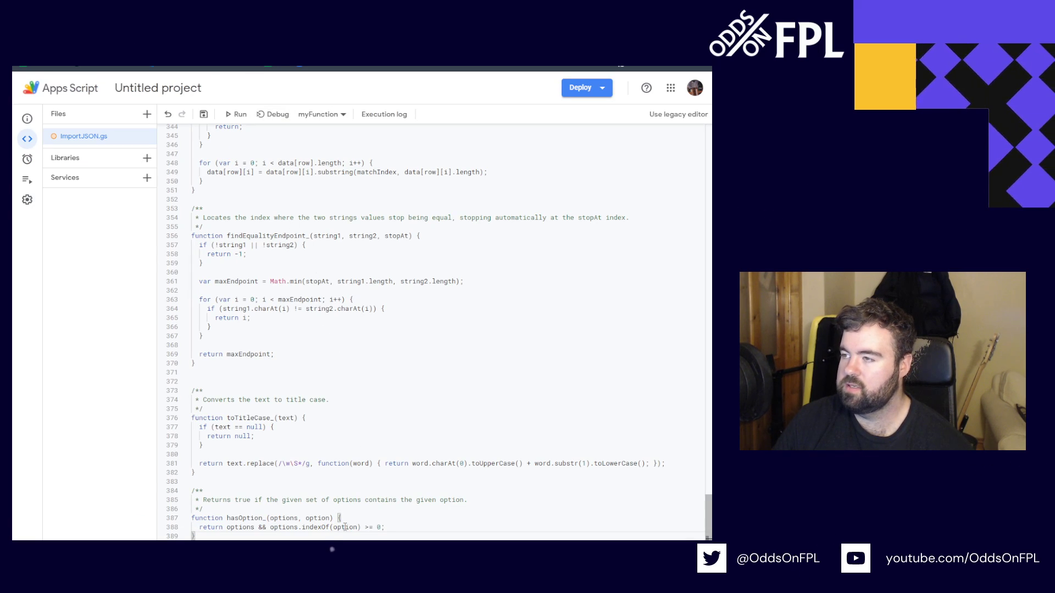
# Look over the pasted ImportJSON.gs code back up to its first line and save the script project
pyautogui.scroll(3, 437, 337)
pyautogui.scroll(5, 437, 336)
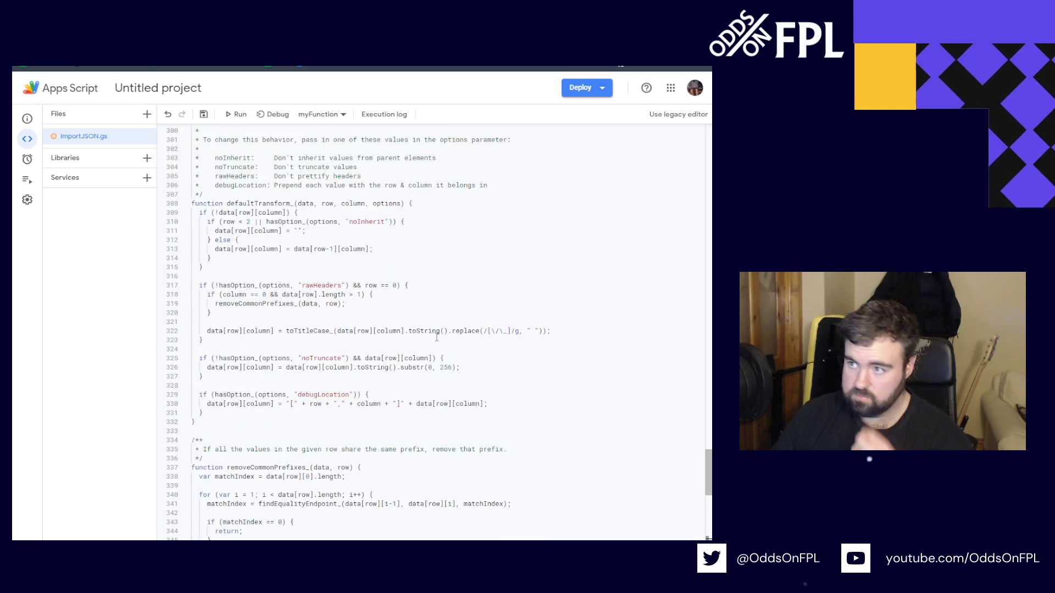
pyautogui.click(475, 400)
pyautogui.scroll(7, 421, 268)
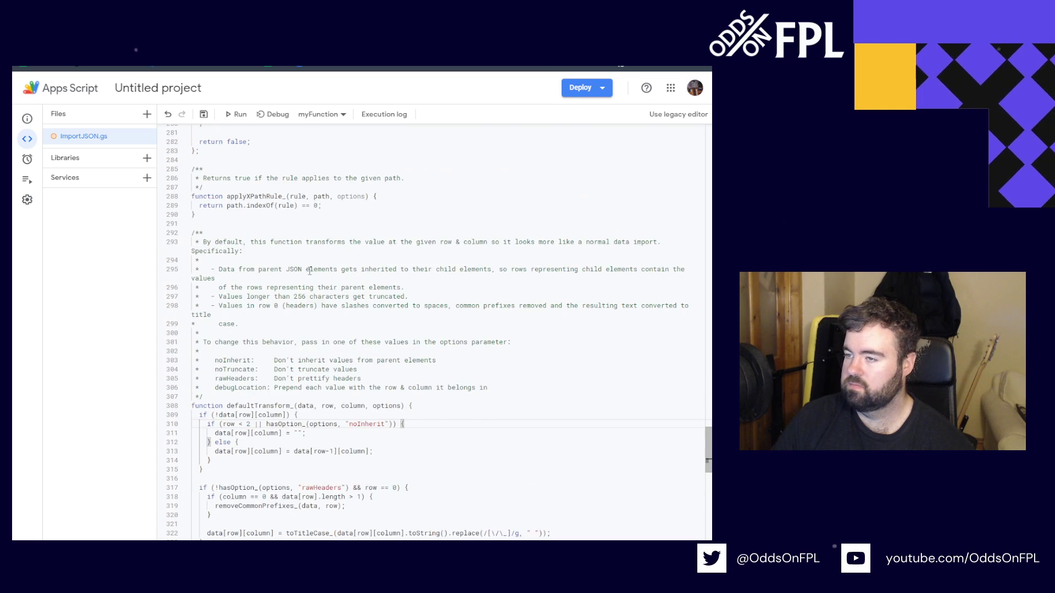
pyautogui.scroll(7, 311, 271)
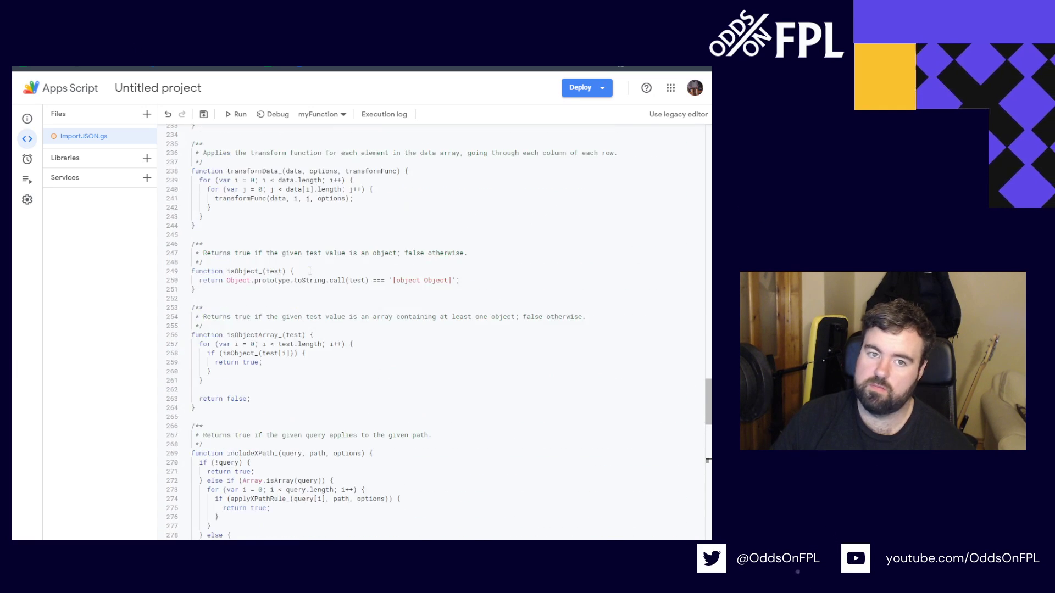
pyautogui.moveTo(708, 384); pyautogui.dragTo(679, 133)
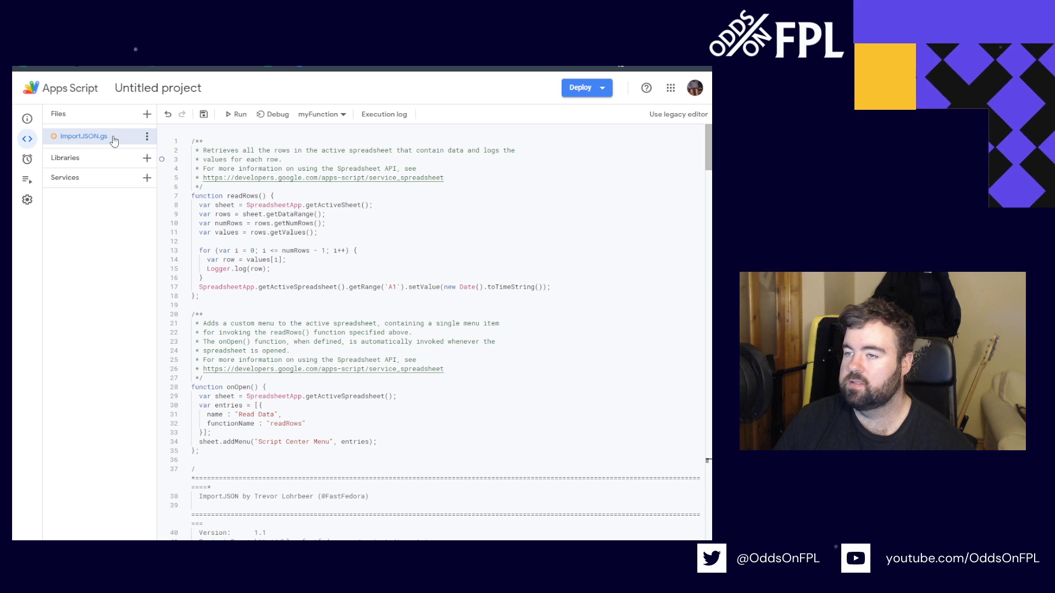
pyautogui.click(204, 116)
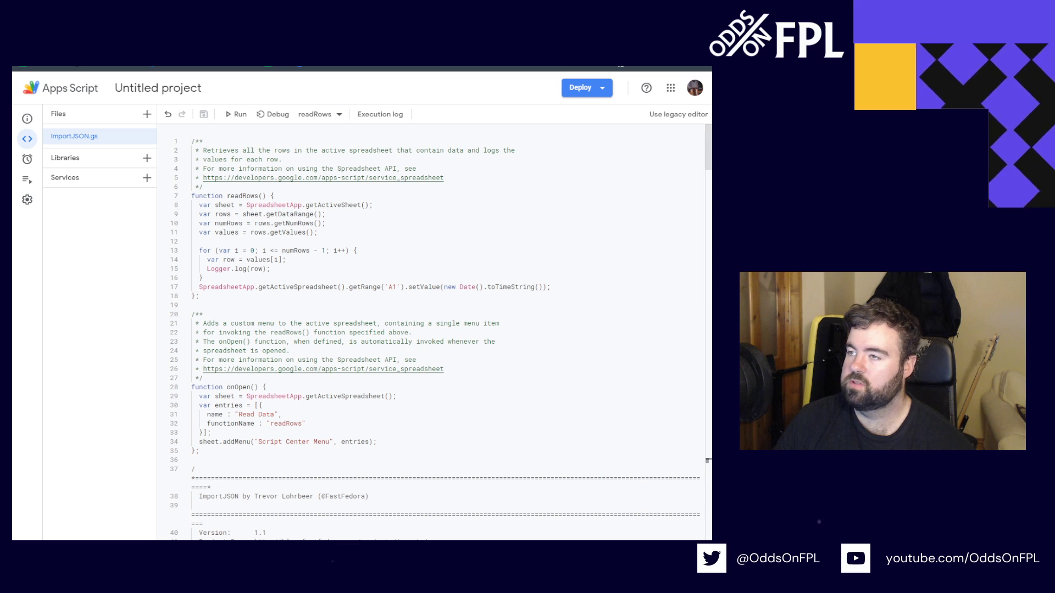
pyautogui.click(249, 67)
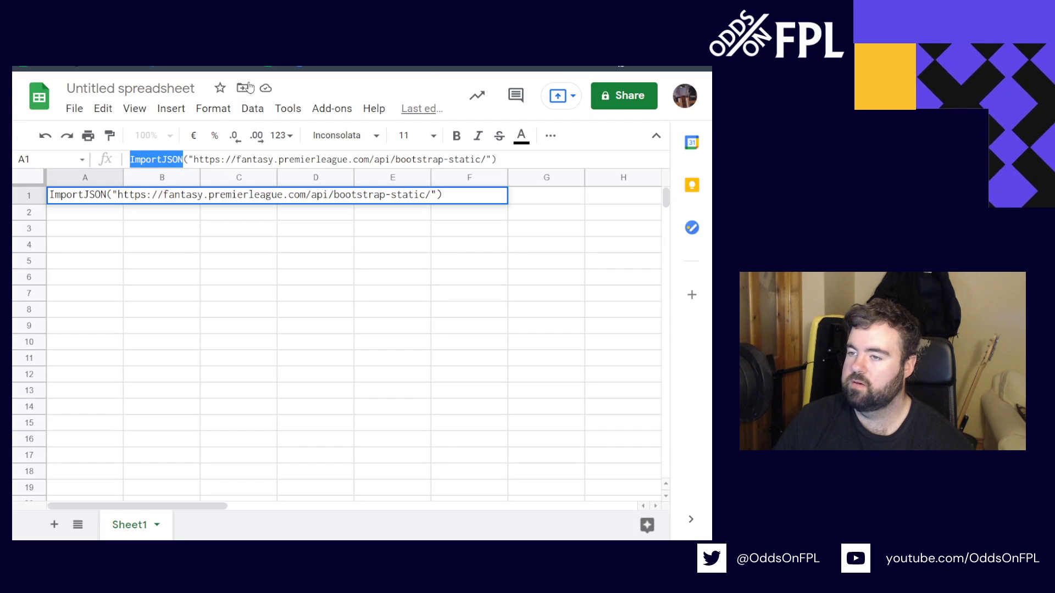
pyautogui.click(93, 193)
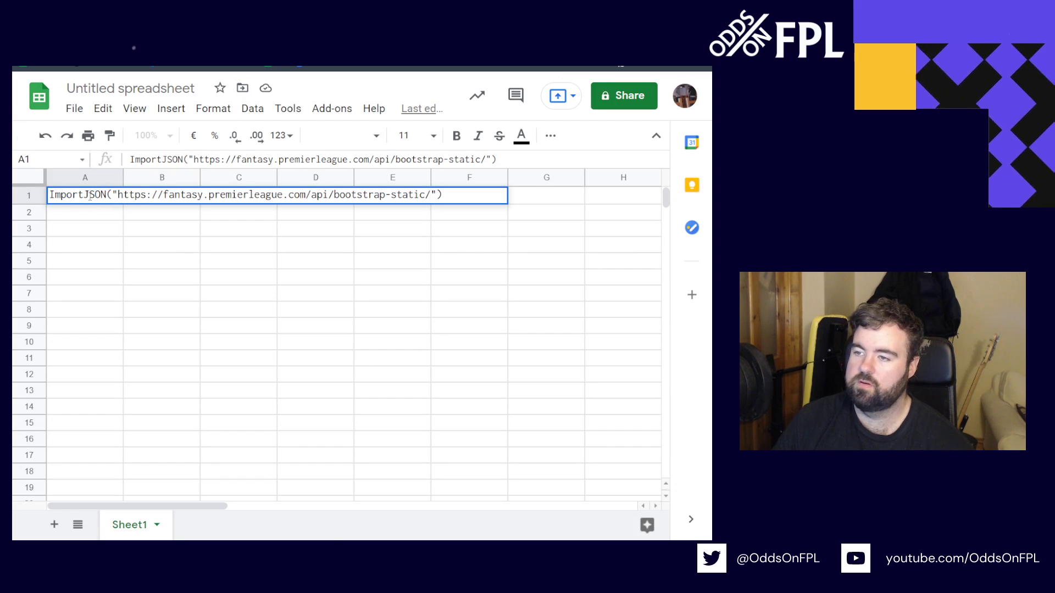
pyautogui.hotkey('ctrl', 'a')
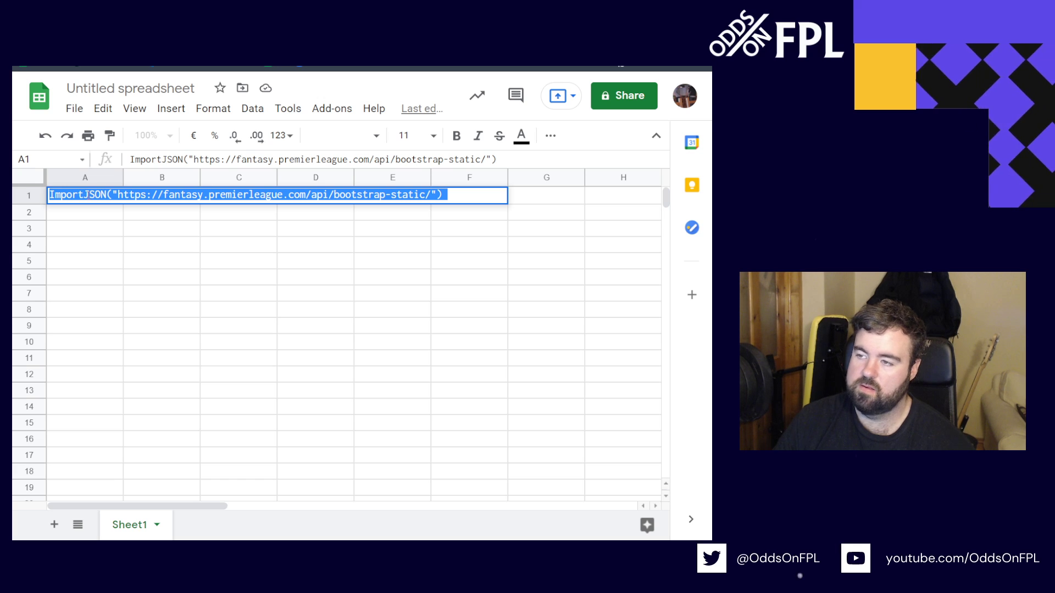
pyautogui.click(86, 216)
pyautogui.click(60, 201)
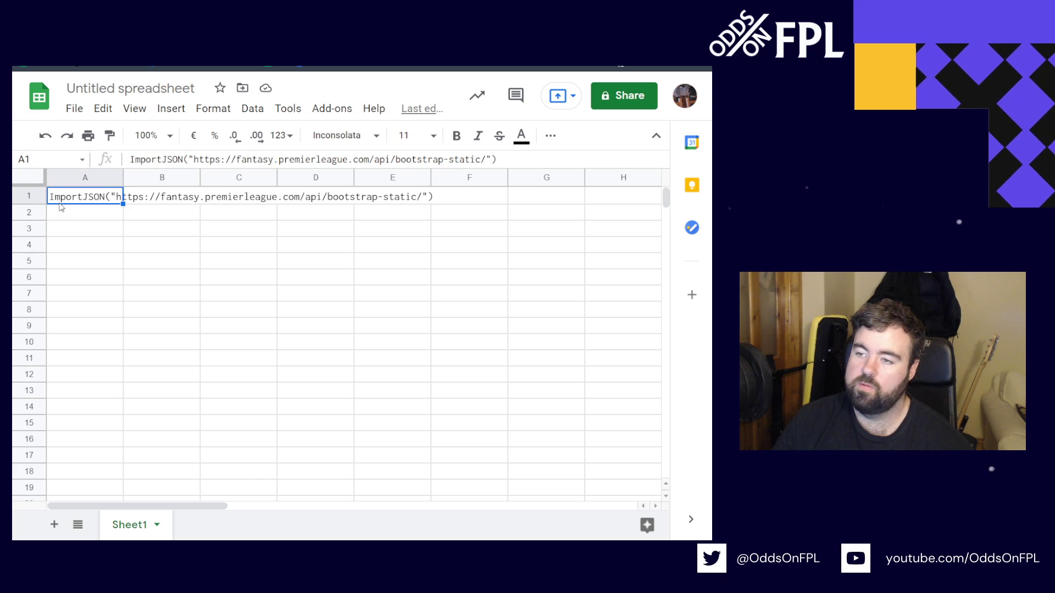
pyautogui.click(131, 159)
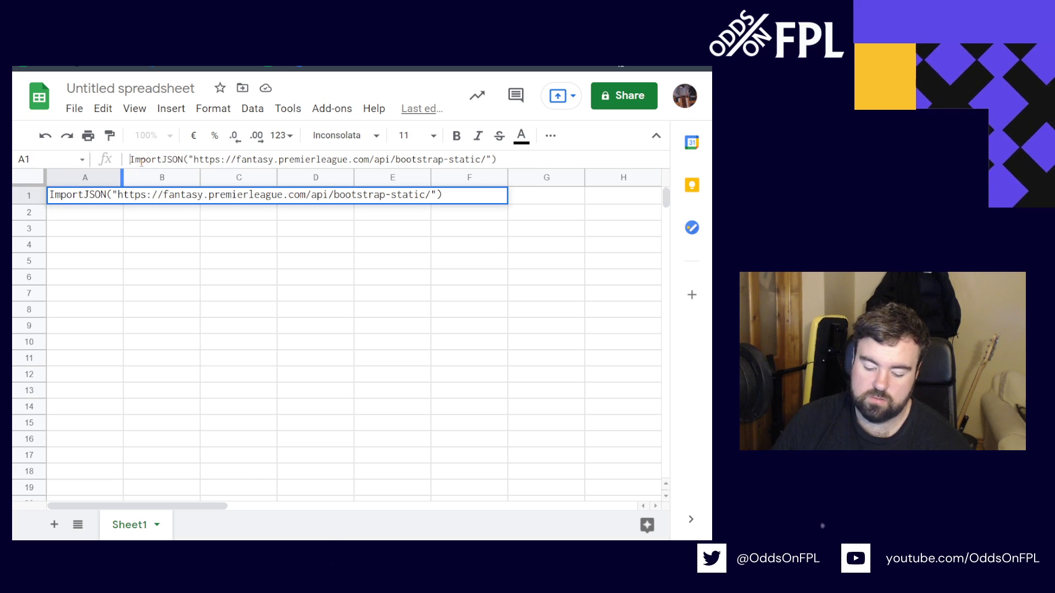
pyautogui.write('=')
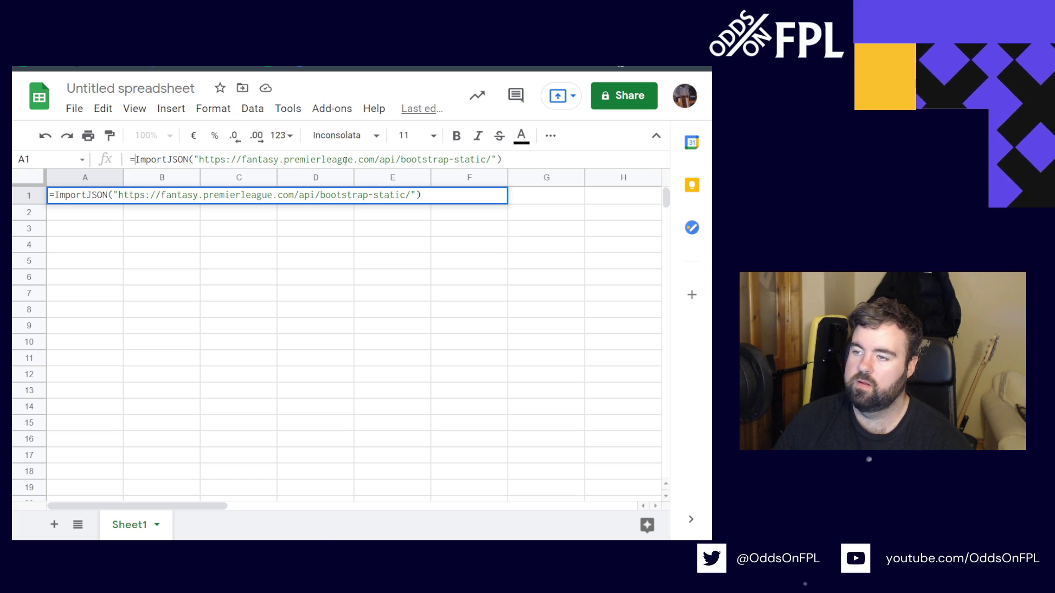
pyautogui.click(191, 160)
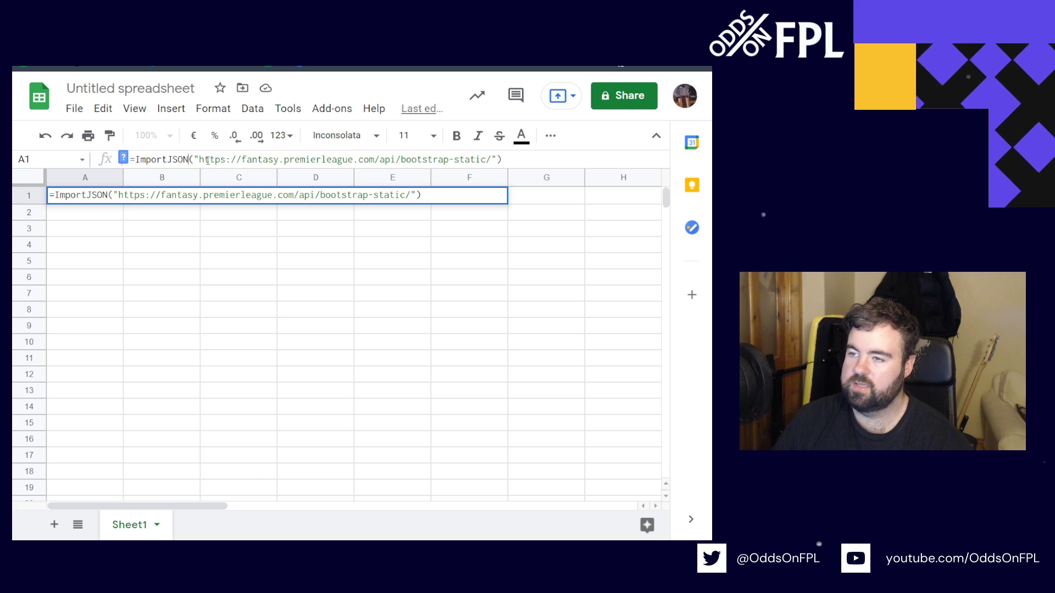
pyautogui.press('Return')
pyautogui.moveTo(81, 203)
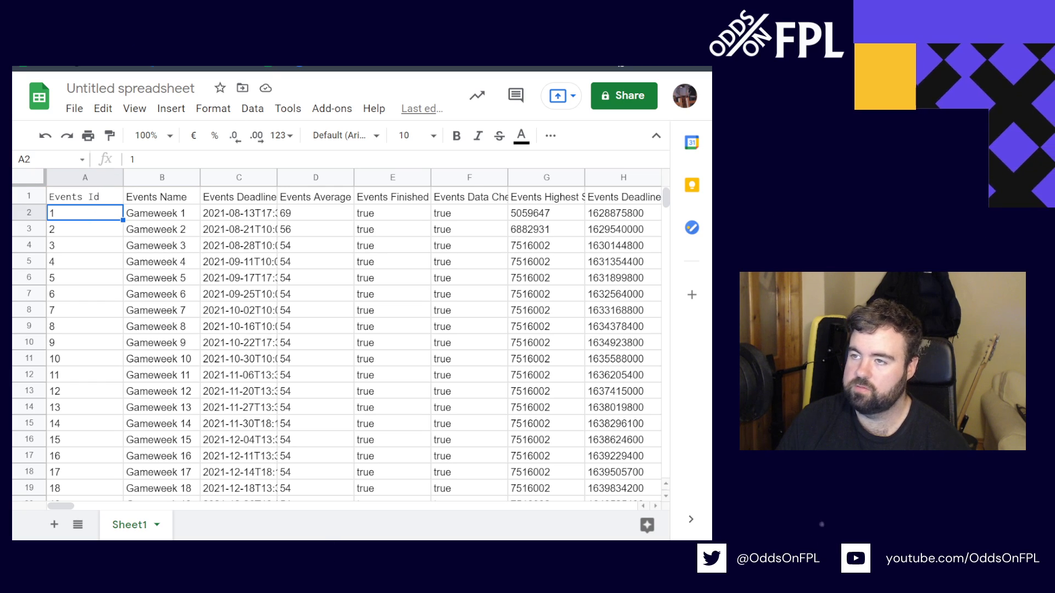
# Compare the imported events columns with the raw bootstrap-static JSON and return to the spreadsheet
pyautogui.hotkey('ctrl', 'Tab')
pyautogui.scroll(2, 228, 216)
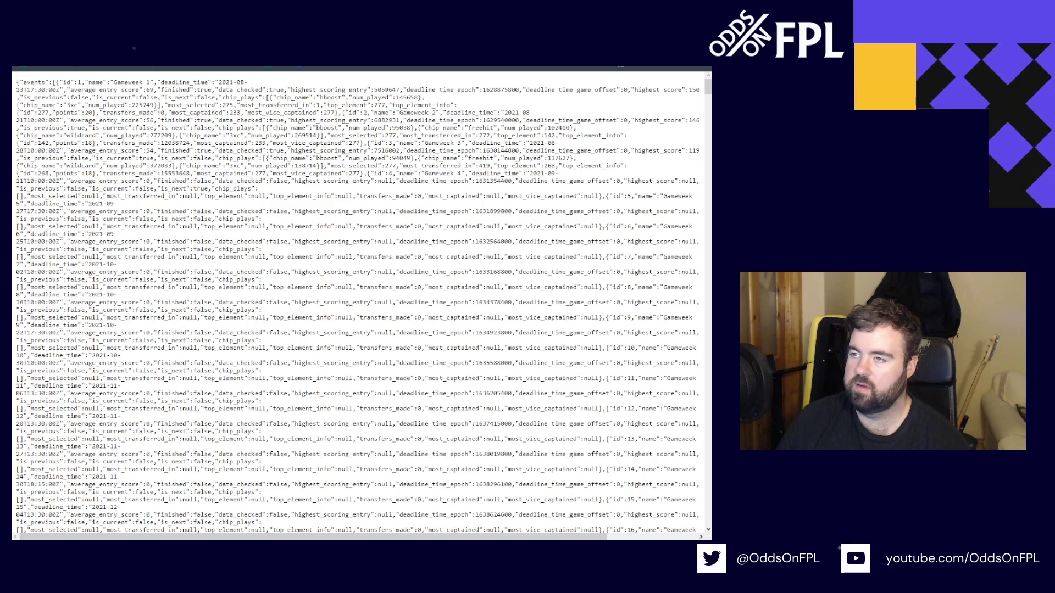
pyautogui.hotkey('ctrl', 'shift', 'Tab')
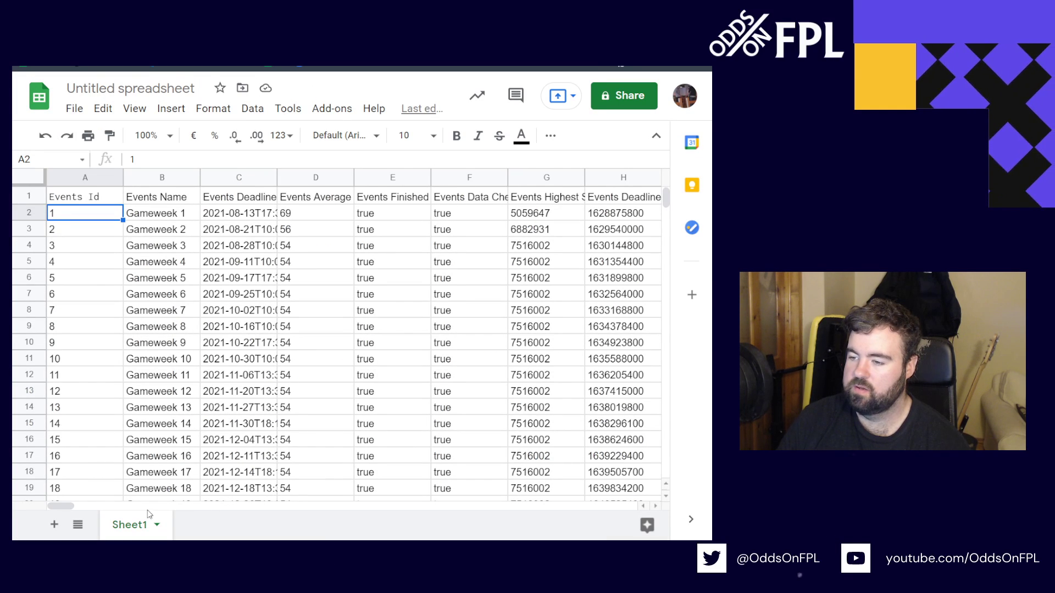
# Examine the imported Elements columns, the Element Stats and the Element Types data in ES2:EV5
pyautogui.moveTo(54, 504); pyautogui.dragTo(446, 495)
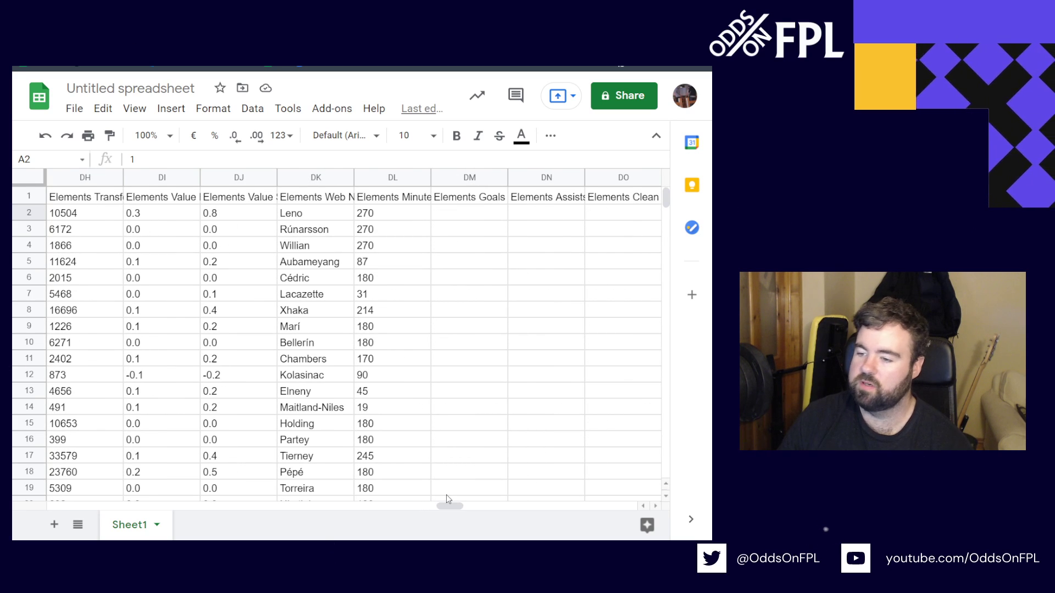
pyautogui.moveTo(446, 505)
pyautogui.mouseDown()
pyautogui.moveTo(454, 506)
pyautogui.moveTo(447, 508)
pyautogui.mouseUp()
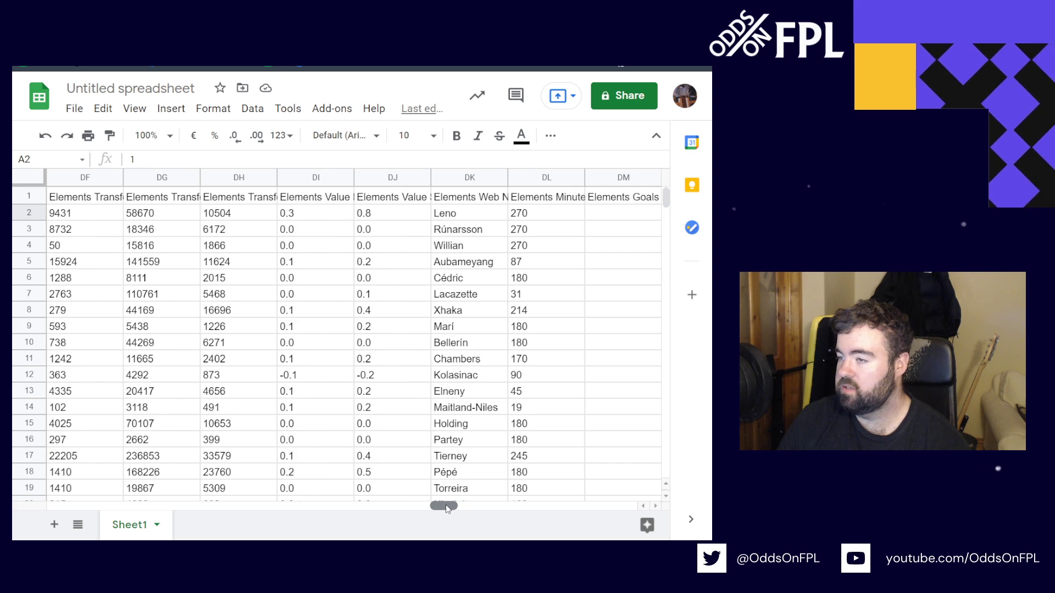
pyautogui.click(392, 214)
pyautogui.moveTo(449, 509); pyautogui.dragTo(568, 506)
pyautogui.click(460, 229)
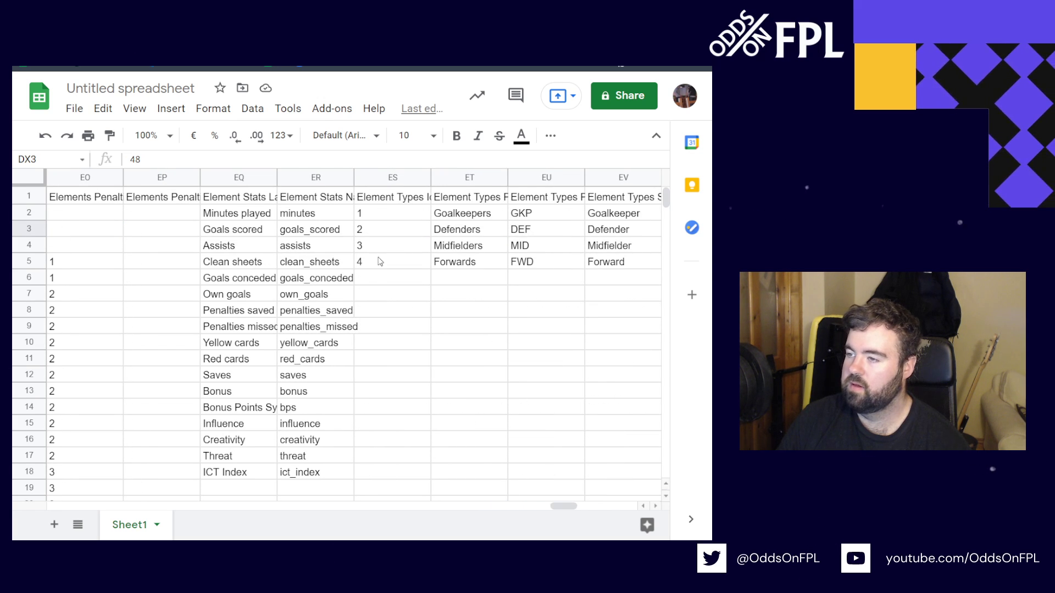
pyautogui.moveTo(412, 213); pyautogui.dragTo(625, 260)
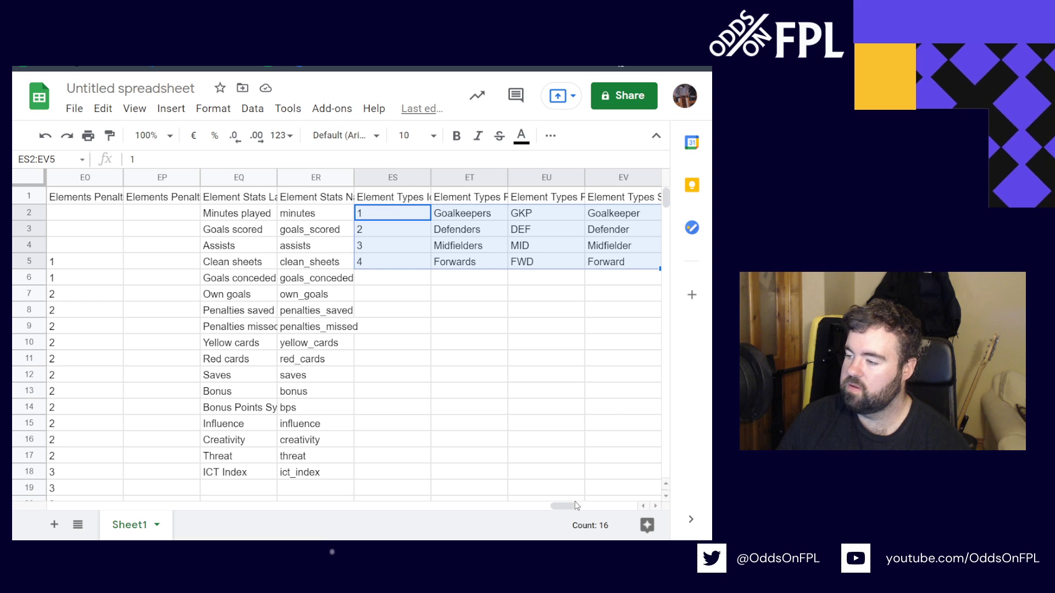
# Go back to the Elements columns and examine the player photo and second name data
pyautogui.moveTo(566, 505); pyautogui.dragTo(407, 500)
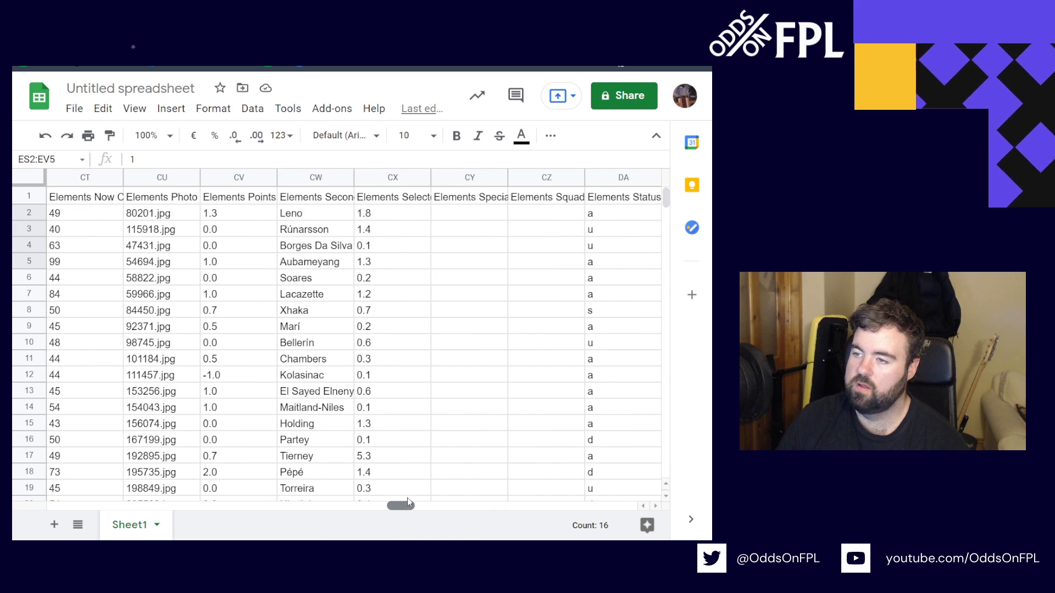
pyautogui.click(163, 214)
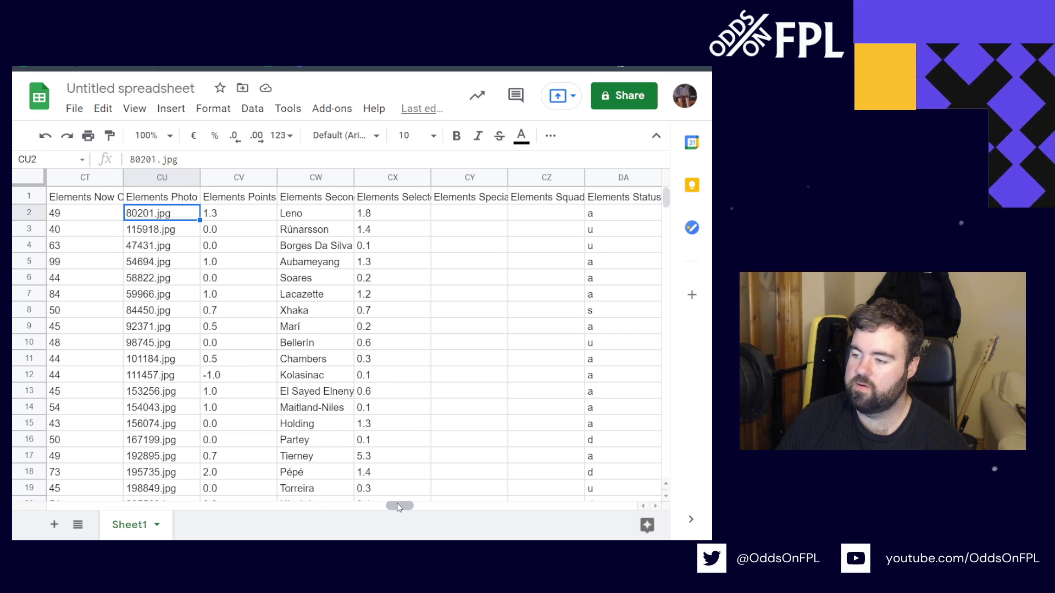
pyautogui.moveTo(399, 506); pyautogui.dragTo(393, 506)
pyautogui.click(453, 234)
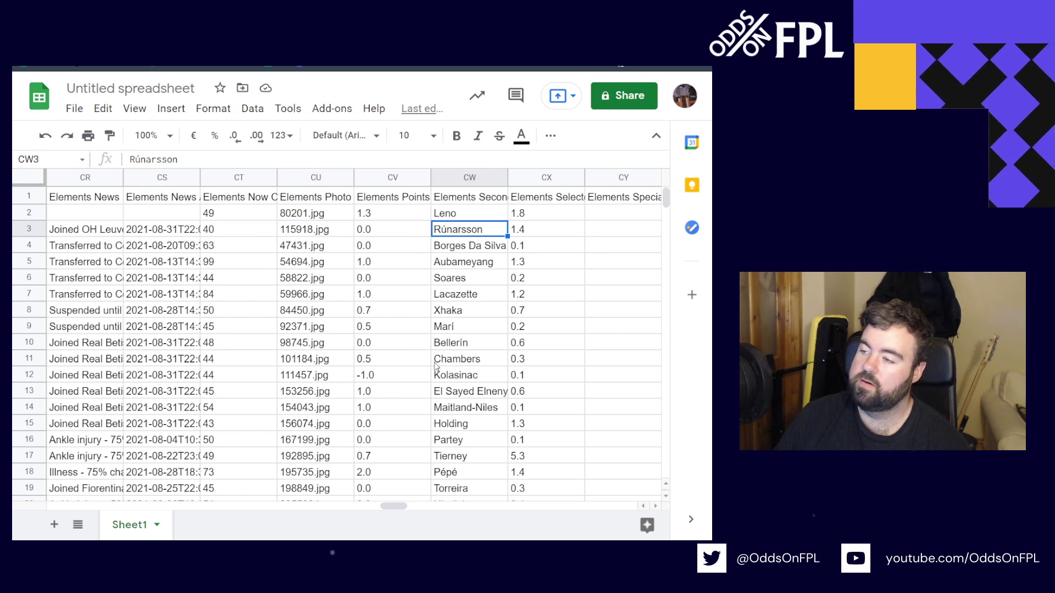
# Examine the Elements Second Name and First Name columns, along with the players' prices in the Elements Now Cost column
pyautogui.click(461, 201)
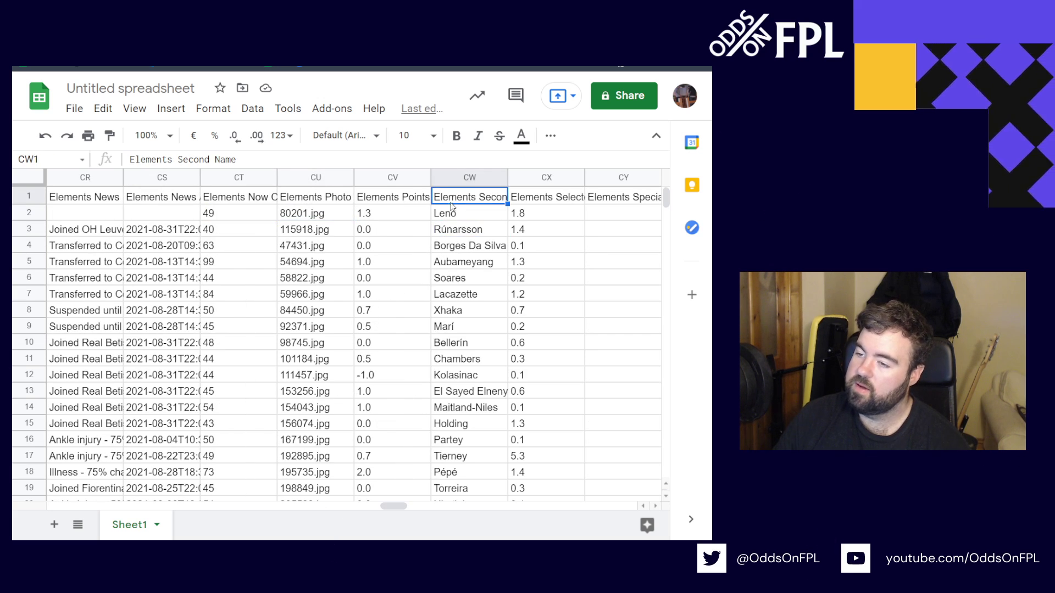
pyautogui.click(78, 231)
pyautogui.moveTo(404, 508); pyautogui.dragTo(384, 508)
pyautogui.click(231, 214)
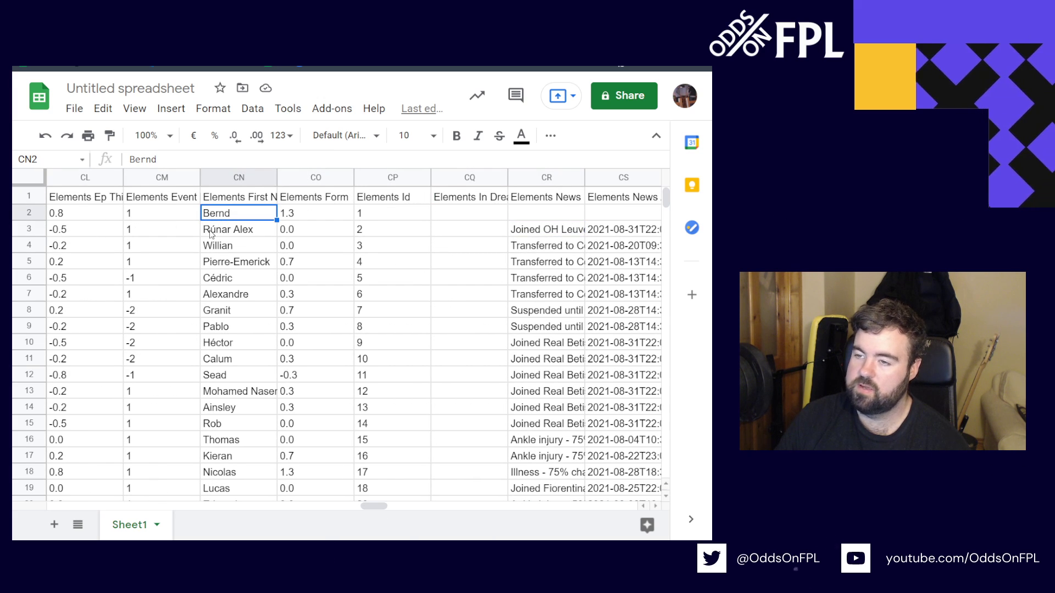
pyautogui.moveTo(379, 509)
pyautogui.mouseDown()
pyautogui.moveTo(329, 514)
pyautogui.moveTo(392, 515)
pyautogui.mouseUp()
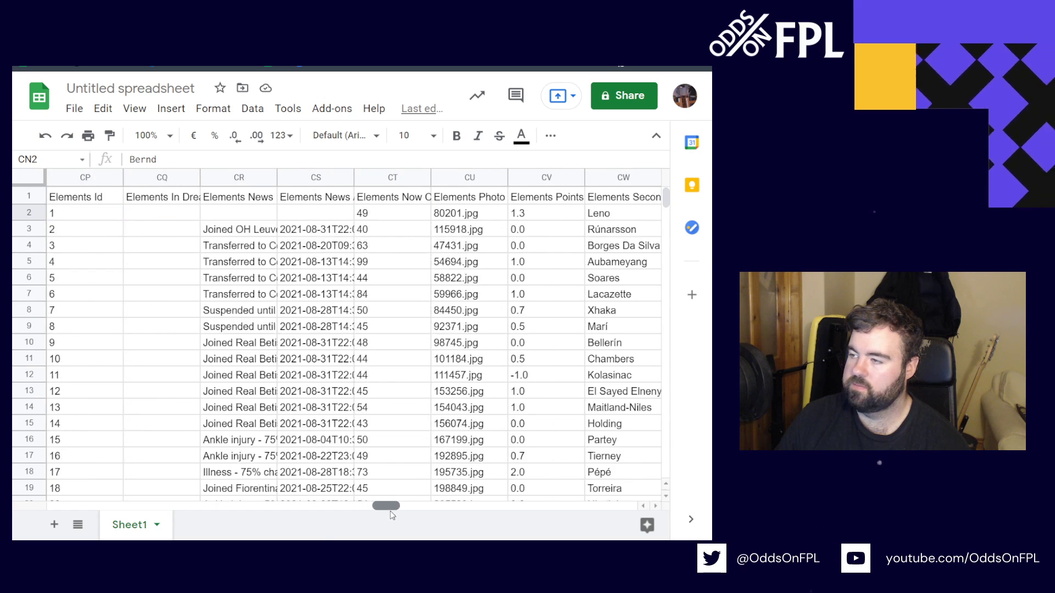
pyautogui.click(386, 196)
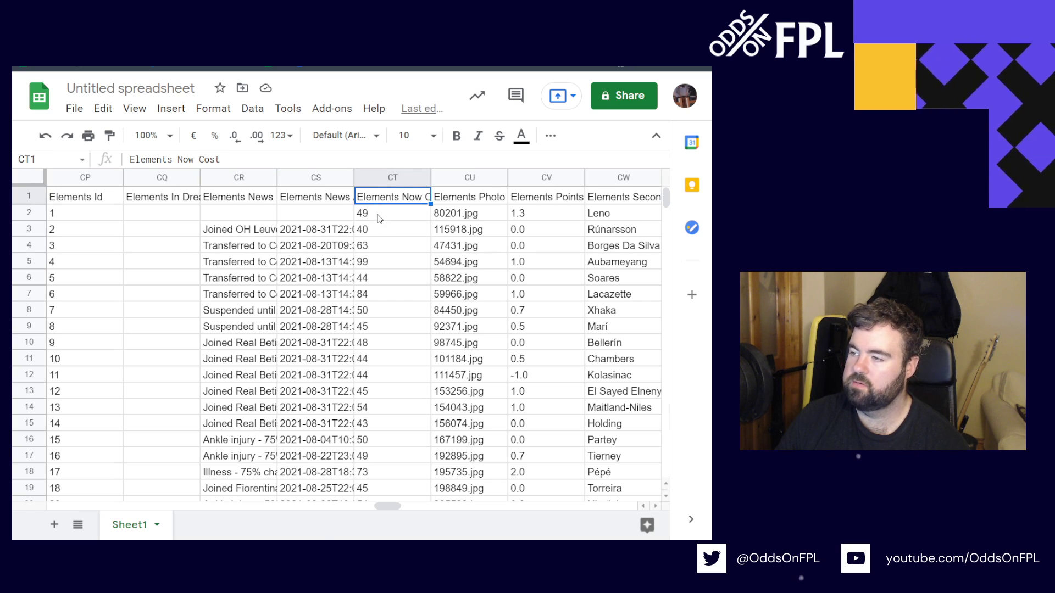
pyautogui.click(367, 215)
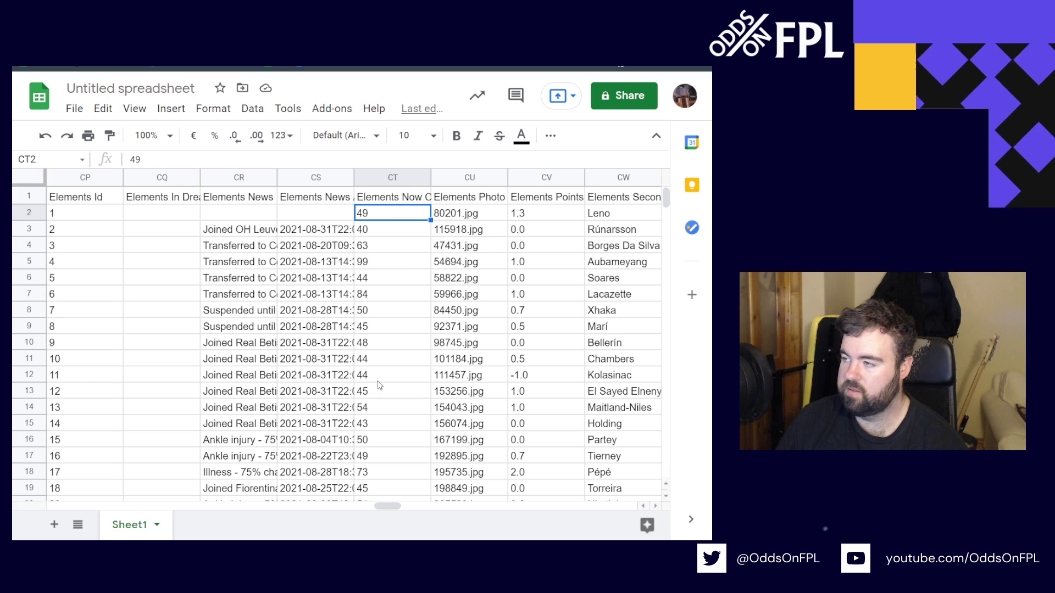
# Go back to the Teams columns and examine the team short names and strength ratings down the rows
pyautogui.moveTo(387, 506); pyautogui.dragTo(286, 508)
pyautogui.scroll(-4, 248, 472)
pyautogui.scroll(-2, 258, 494)
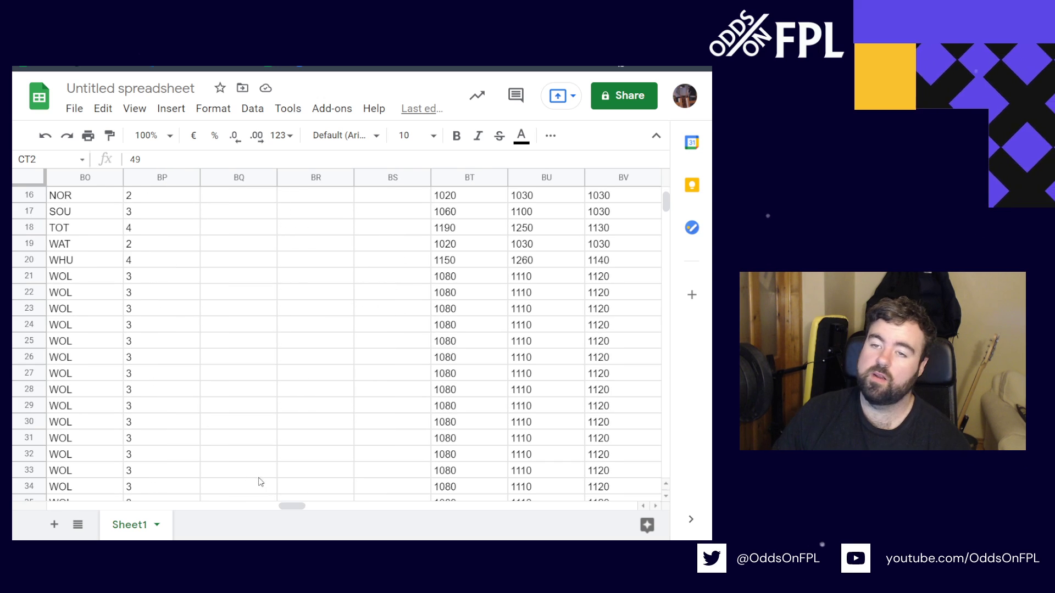
pyautogui.scroll(5, 275, 370)
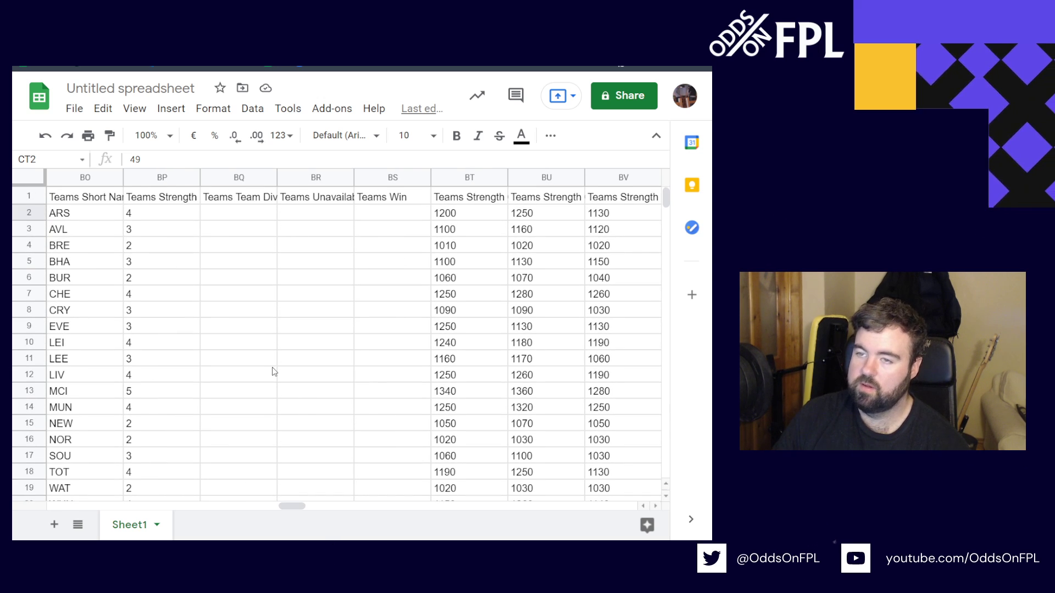